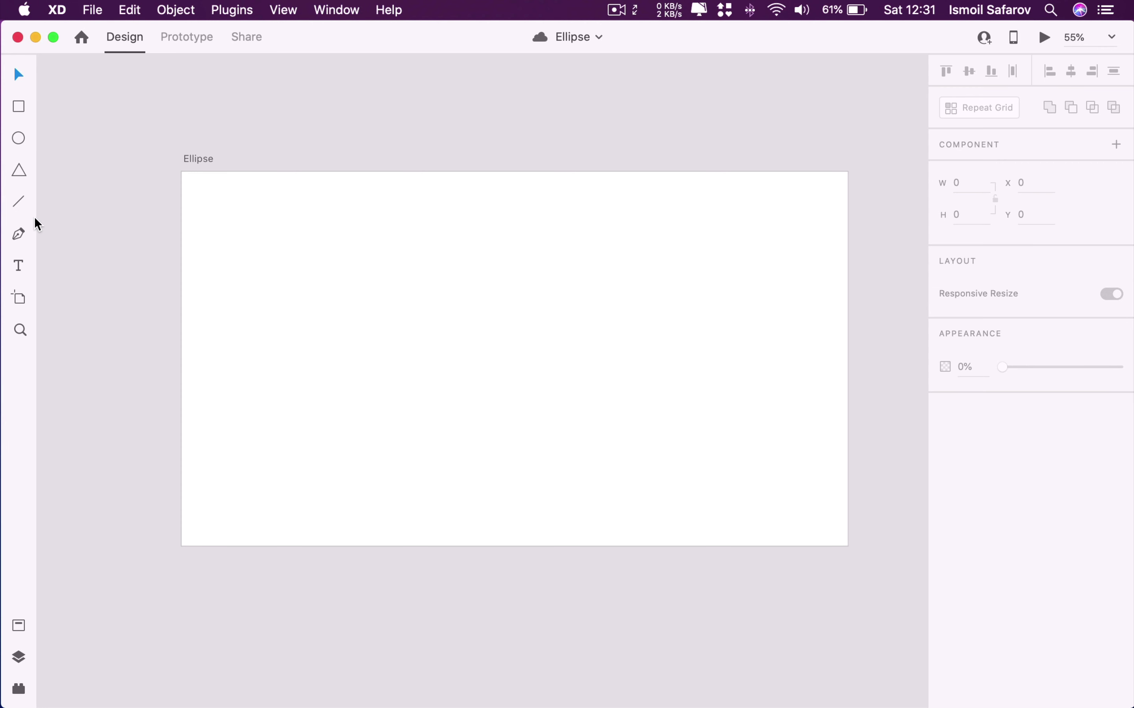
Draw a wide ellipse and a 197×197 circle beside it on the Ellipse artboard
click(15, 139)
mouse_move(414, 289)
mouse_down()
mouse_move(574, 346)
mouse_move(552, 397)
mouse_move(582, 397)
mouse_up()
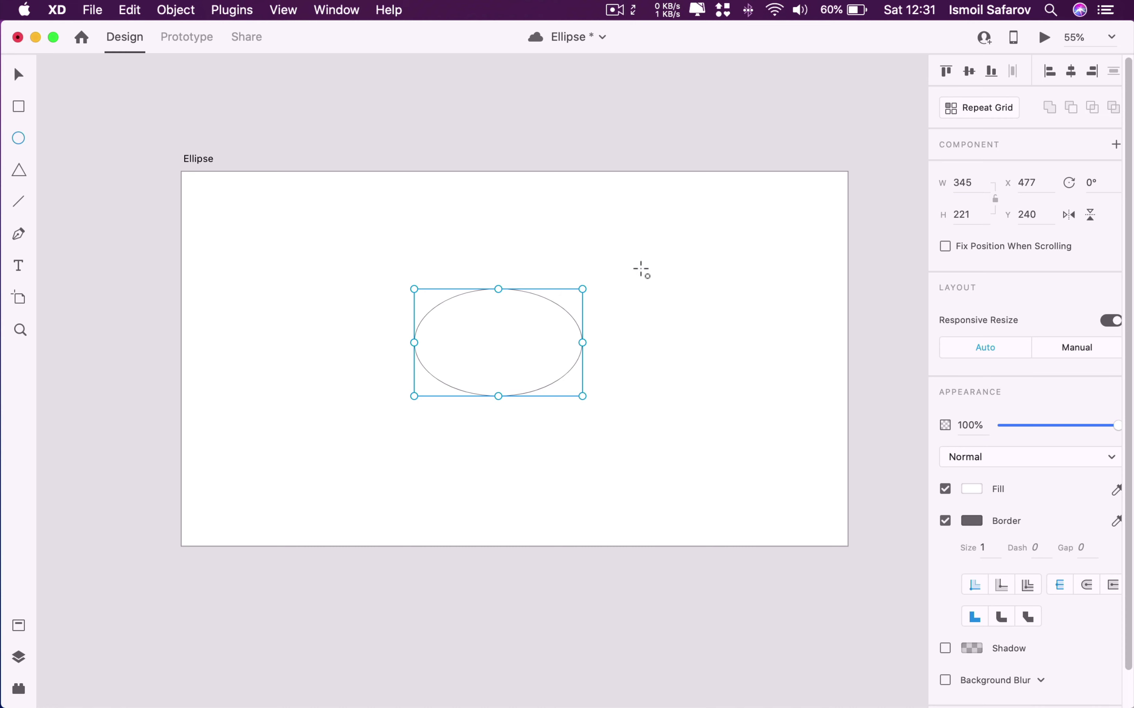
drag(641, 270, 737, 382)
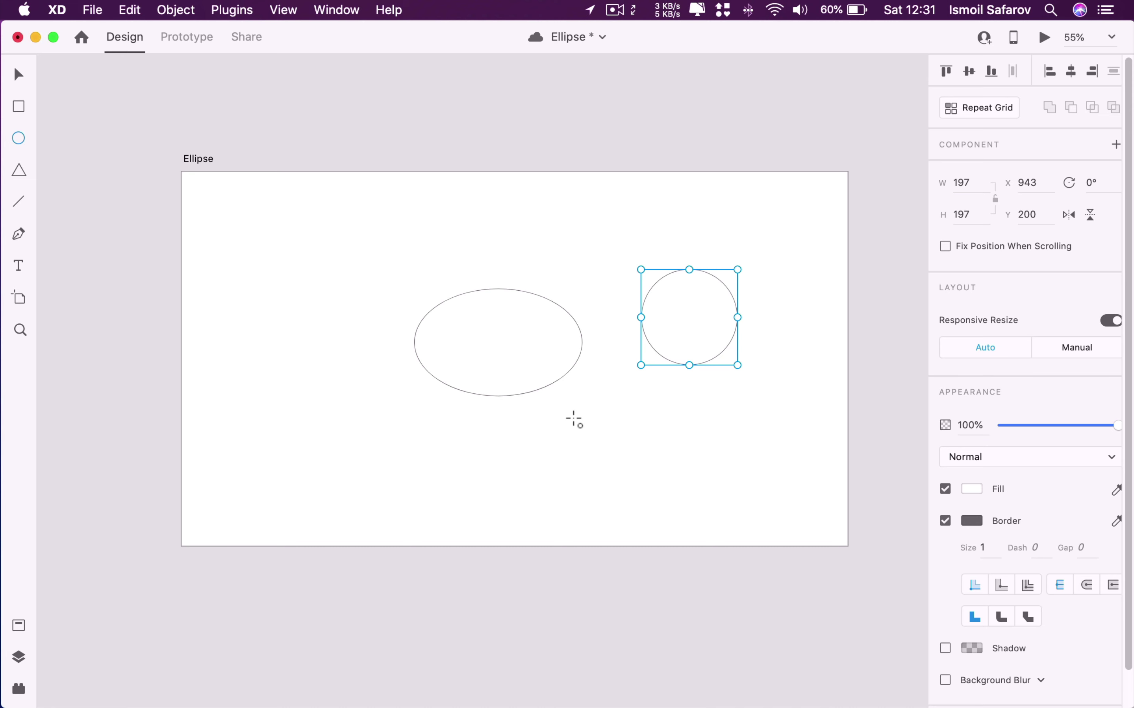
Delete the wide ellipse and move the circle to the artboard centre
key(v)
click(504, 388)
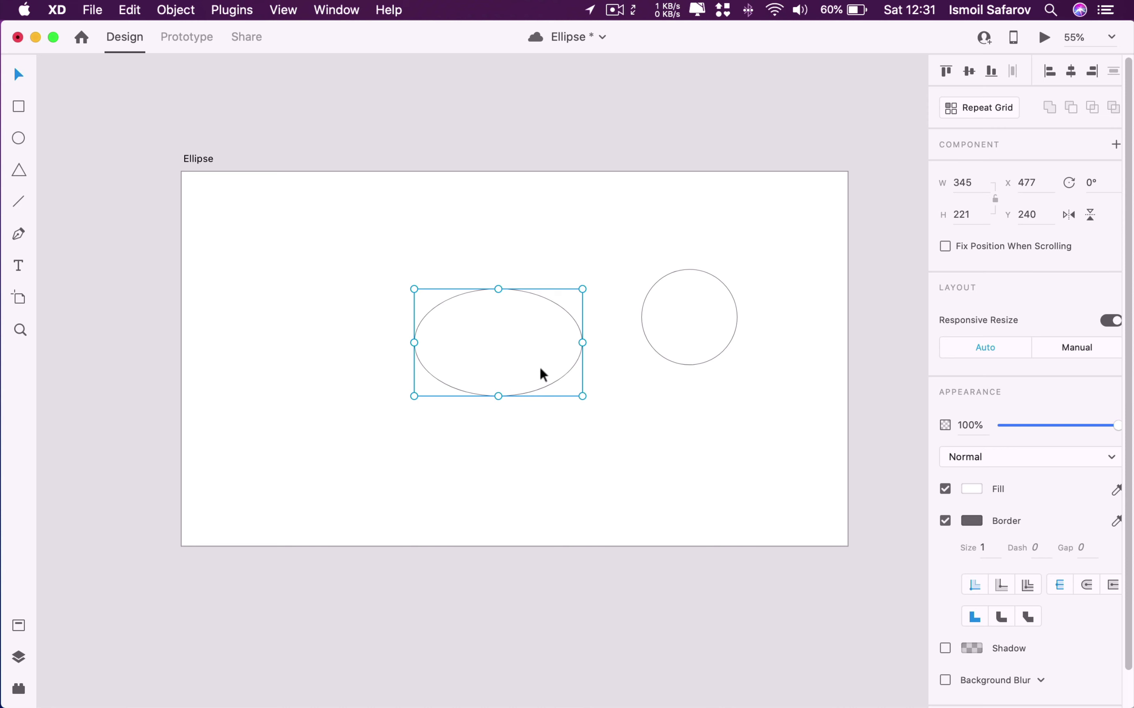
key(BackSpace)
drag(677, 356, 494, 393)
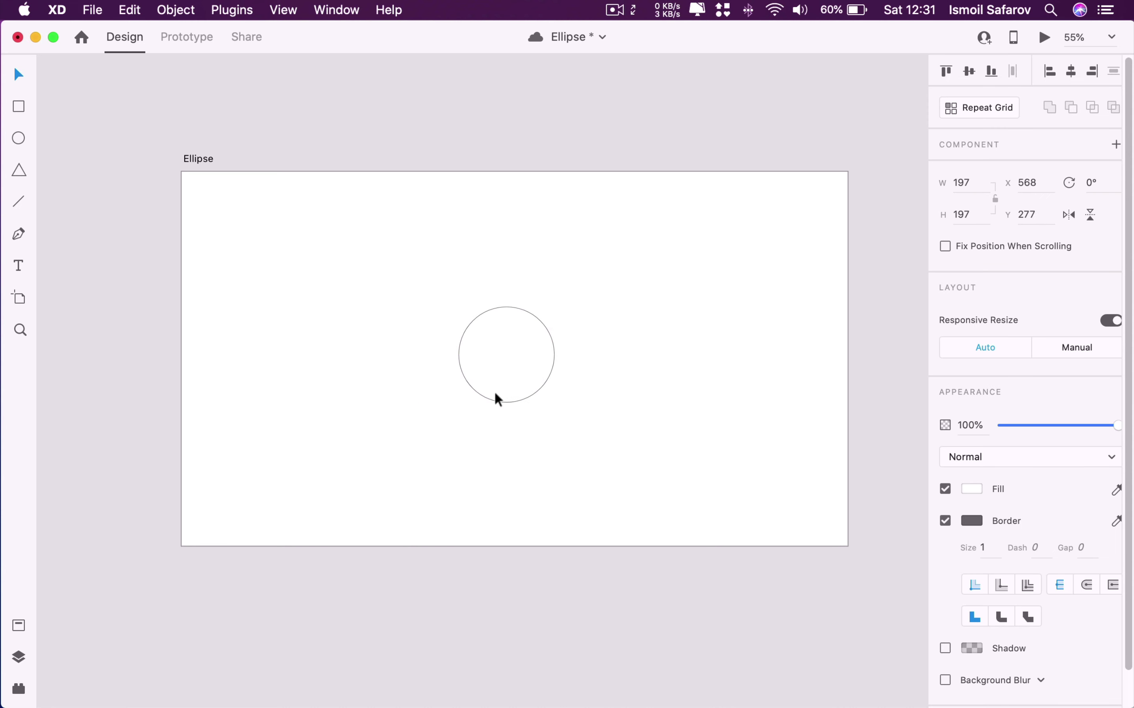
Save the document
scroll(1038, 465, down, 1)
scroll(1038, 466, down, 1)
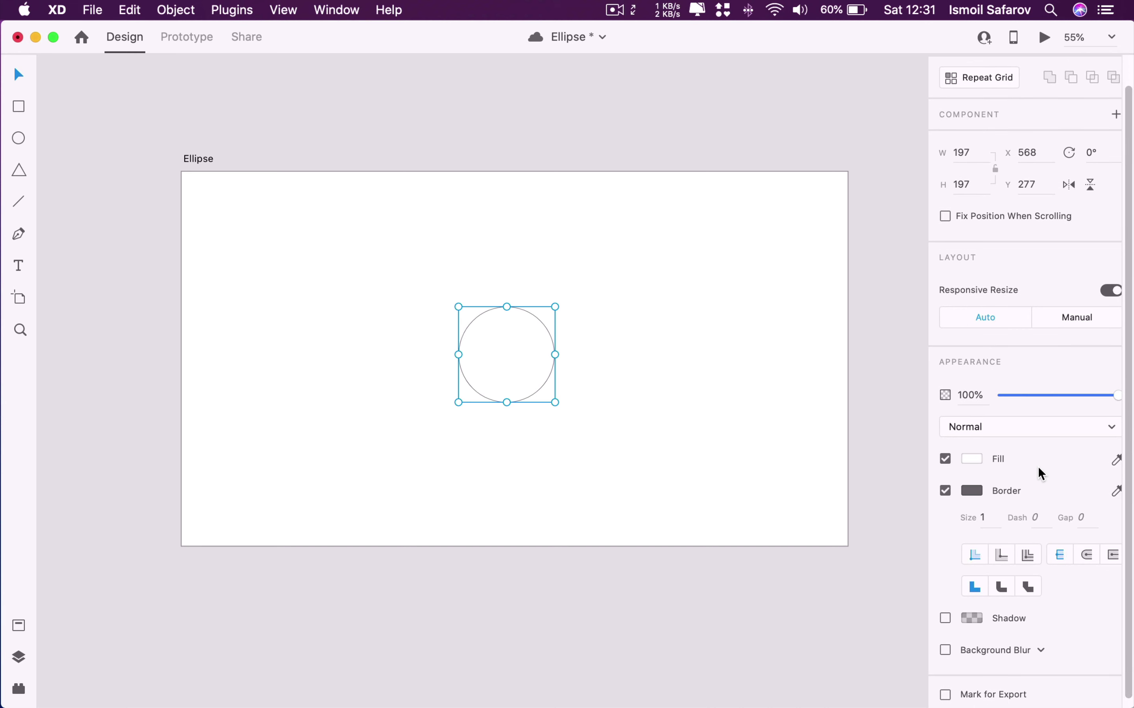
scroll(1038, 466, down, 1)
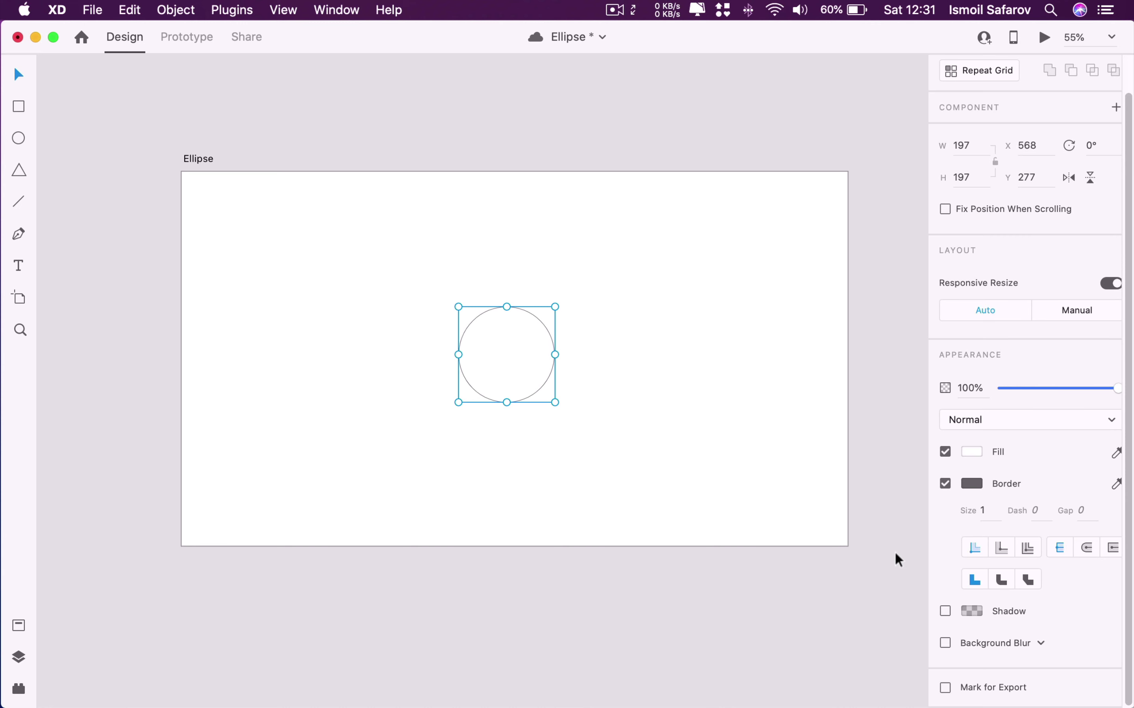
key(ctrl+s)
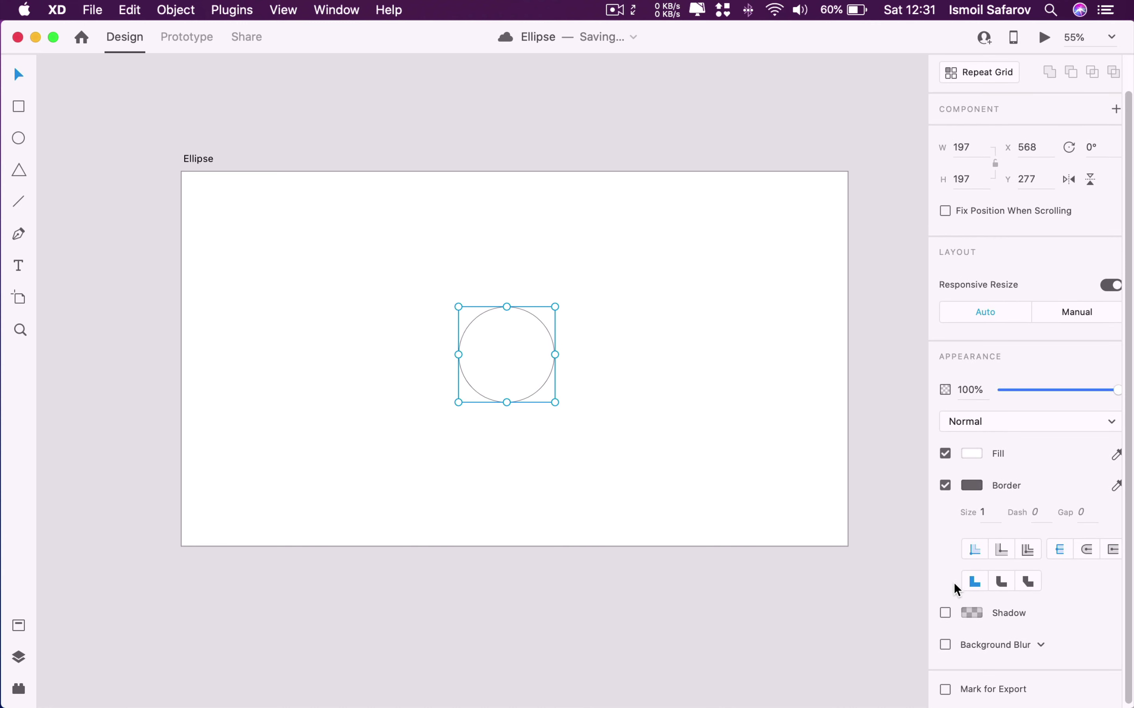
Set the circle's border size to 10
click(986, 512)
text(10)
key(Return)
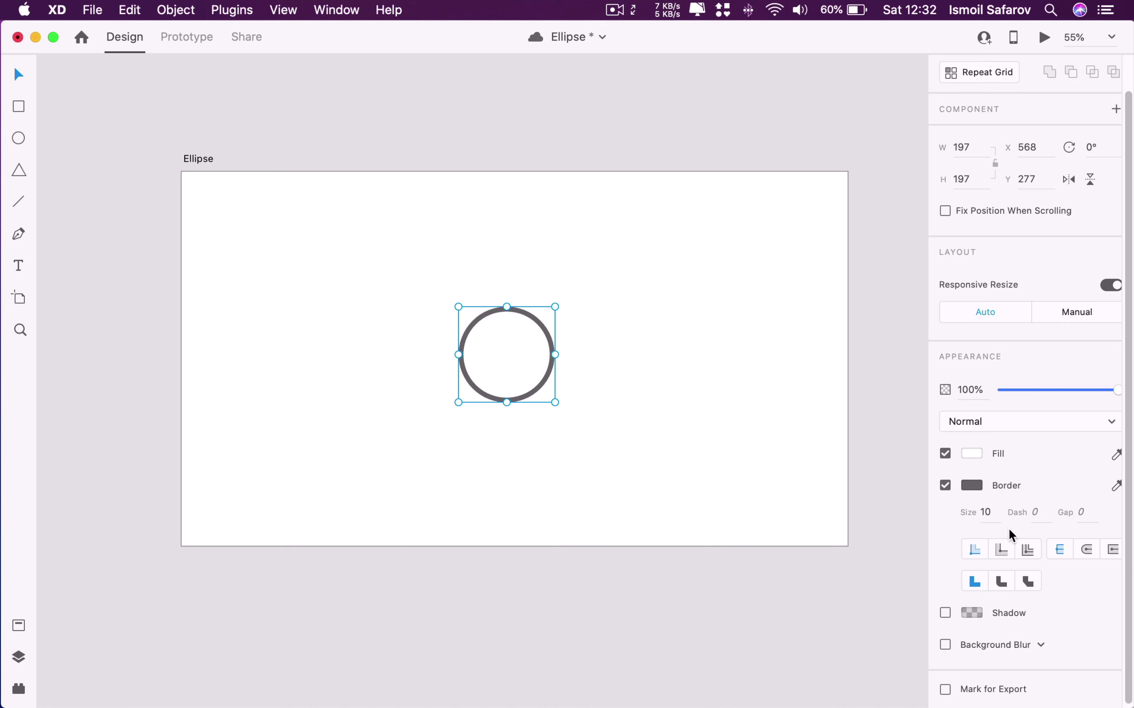
scroll(569, 406, up, 5)
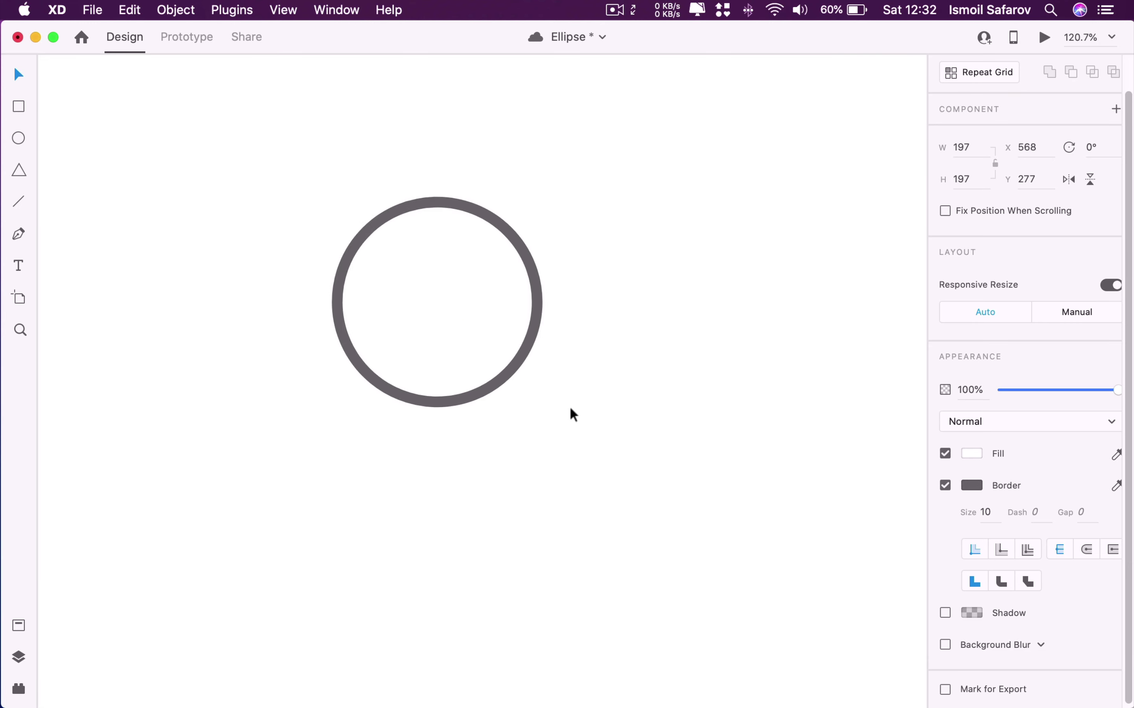
scroll(570, 406, up, 3)
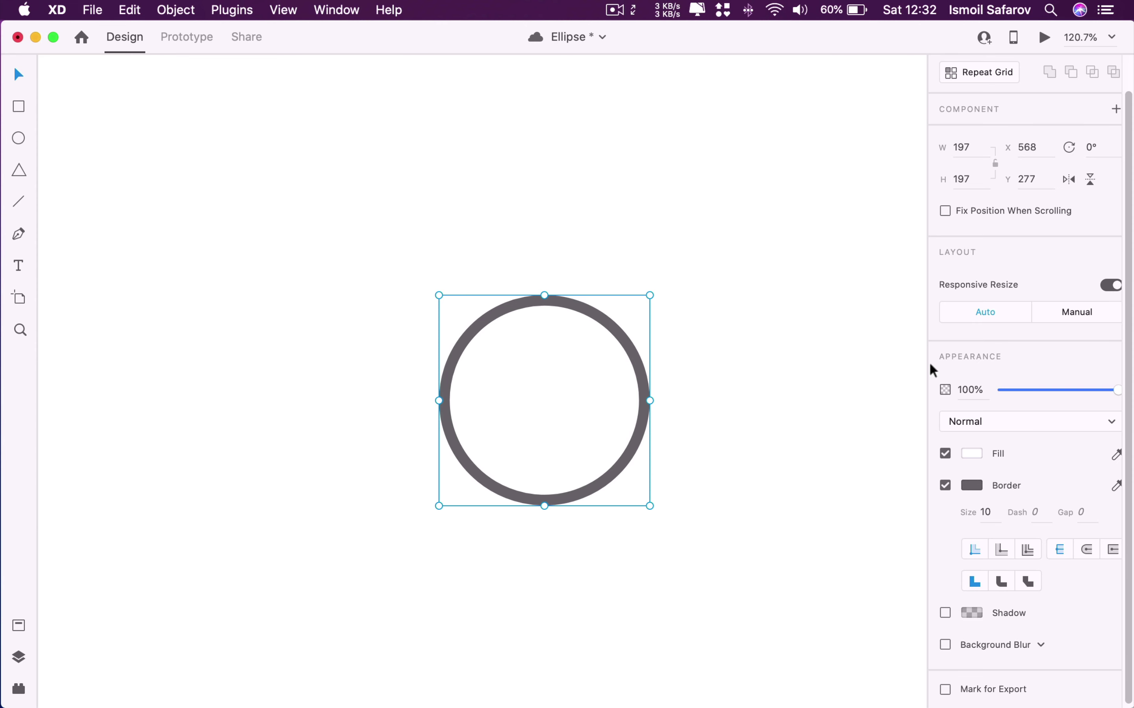
Fill the circle with steel blue #4080AF
click(972, 453)
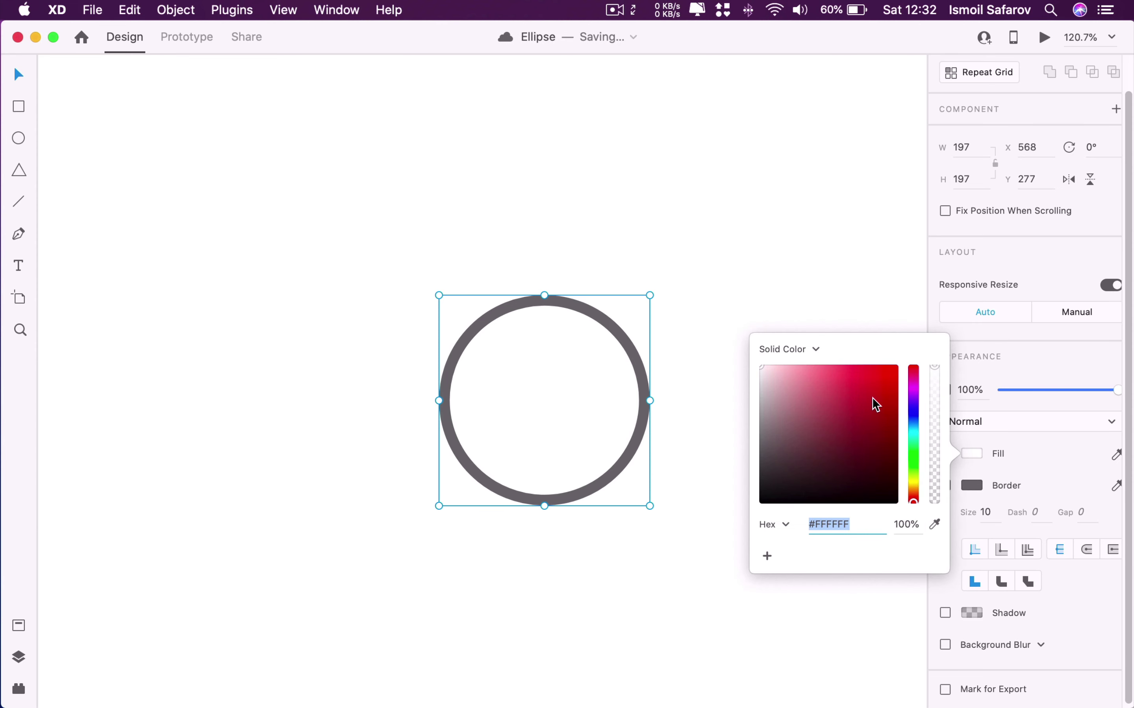
mouse_move(872, 397)
mouse_down()
mouse_move(885, 369)
mouse_move(813, 369)
mouse_move(846, 408)
mouse_up()
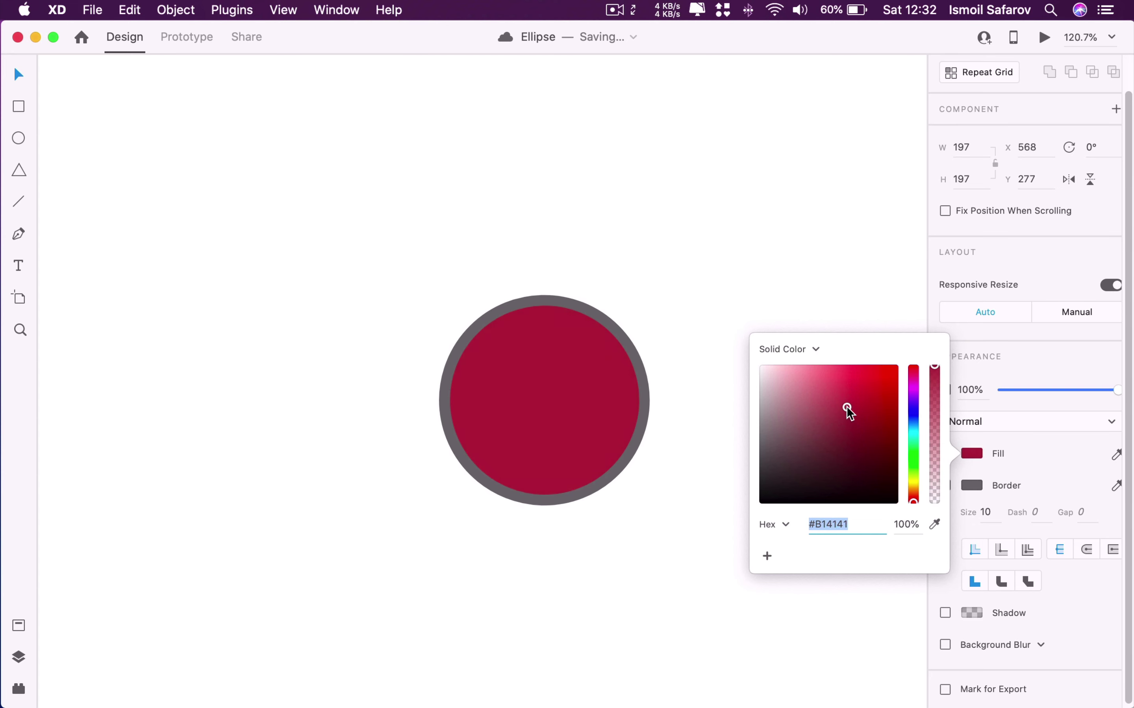
drag(914, 438, 914, 424)
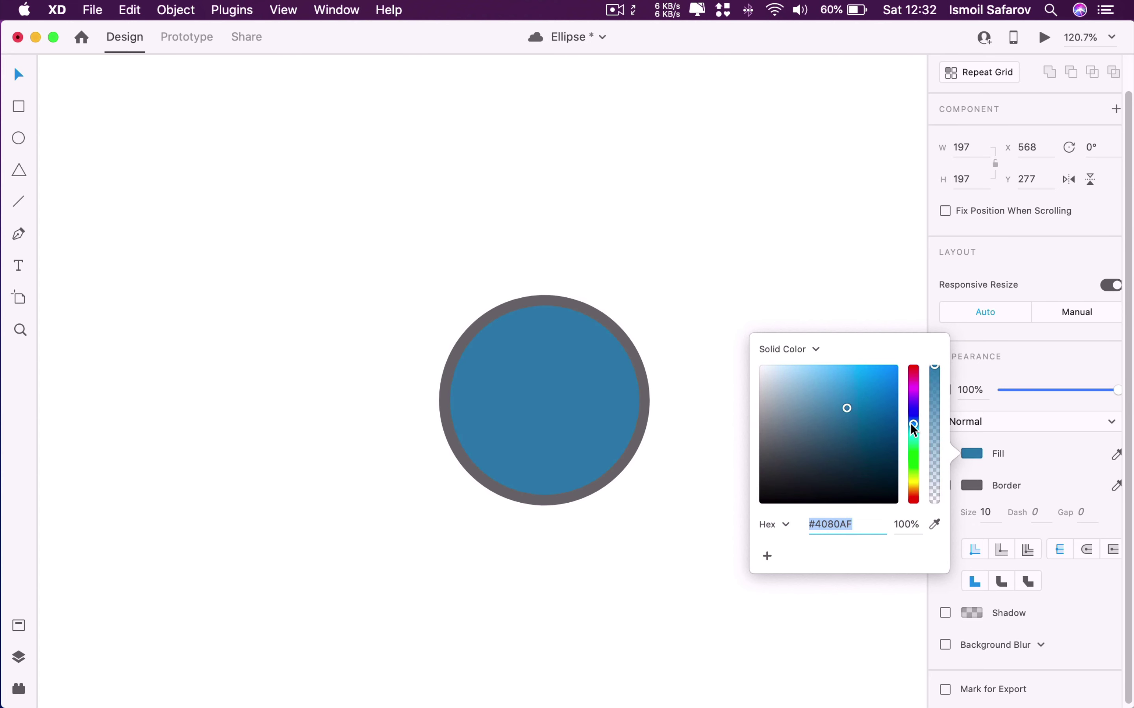
click(965, 503)
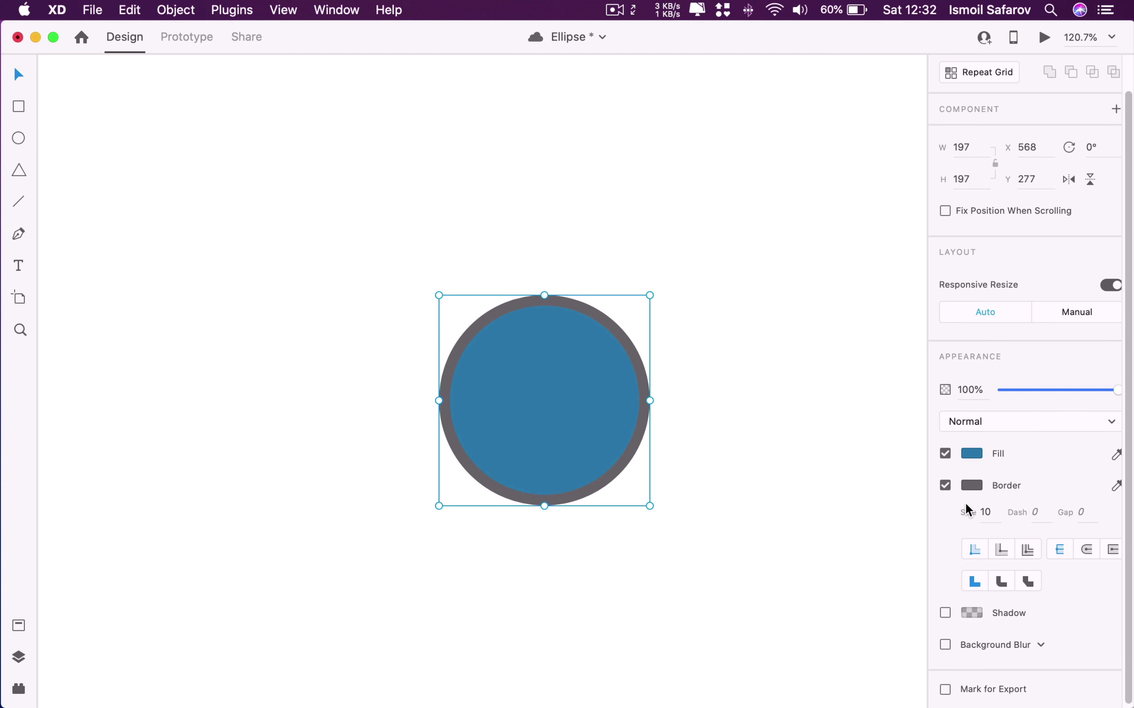
Try an outer stroke, then centre the border on the circle's outline
click(1000, 550)
click(574, 293)
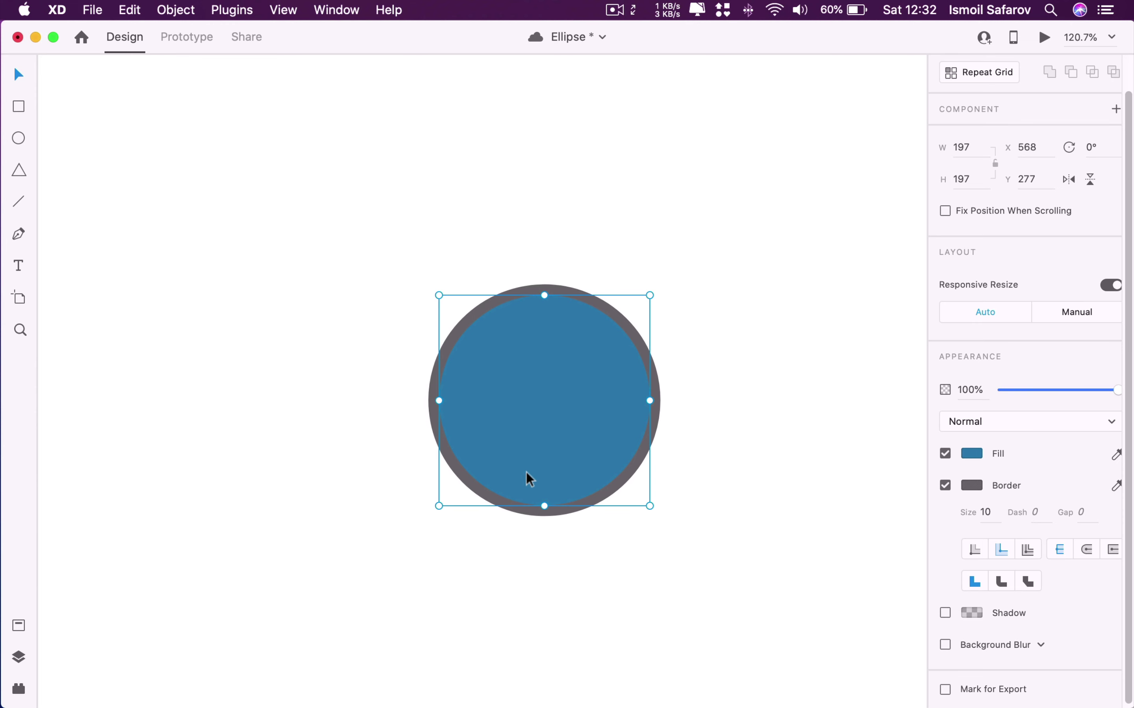
click(1026, 549)
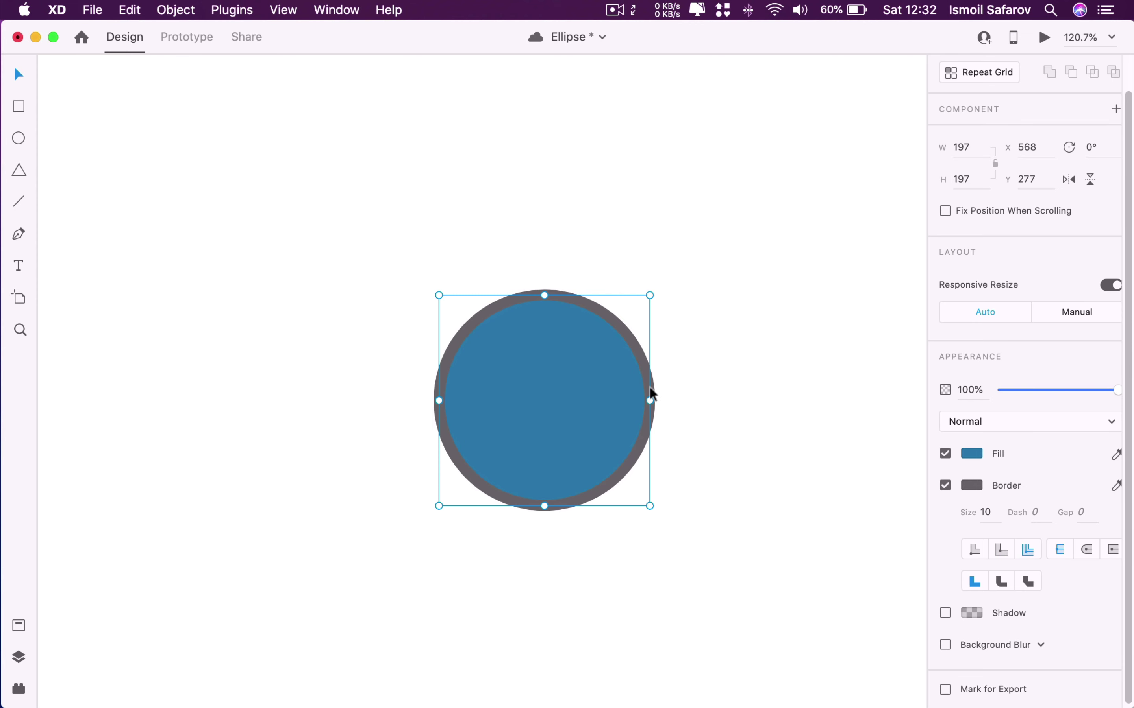
scroll(649, 399, up, 5)
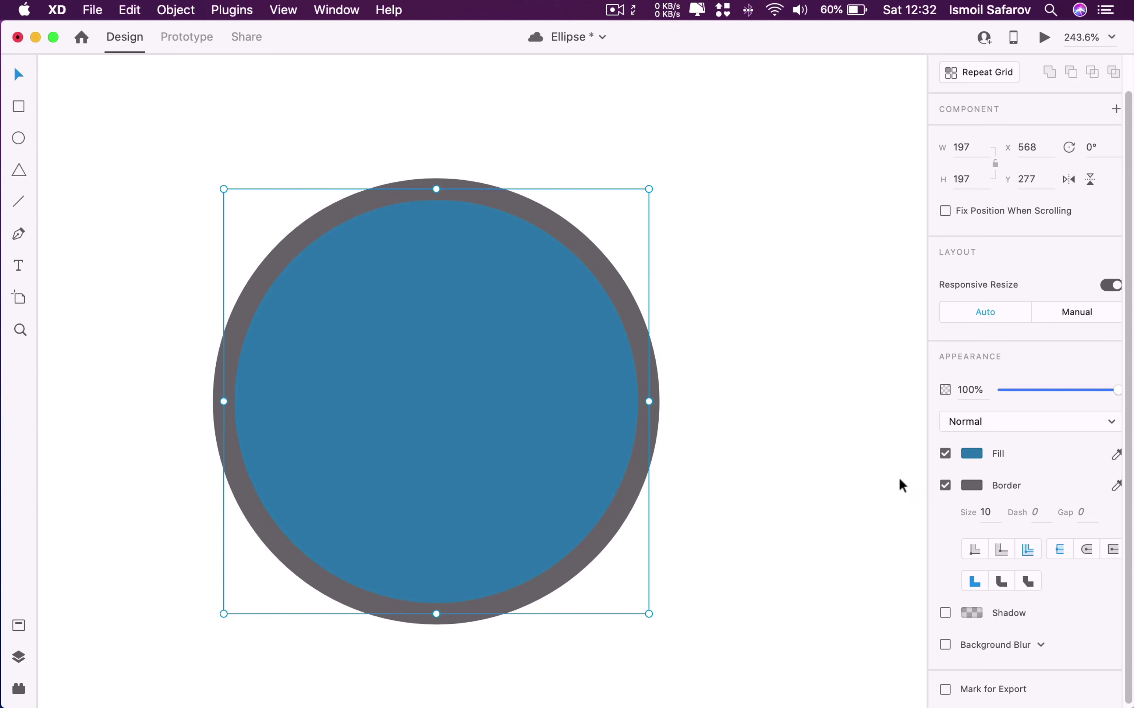
Lower the border colour's opacity so it turns light grey, then reselect the circle
click(967, 485)
drag(932, 442, 932, 464)
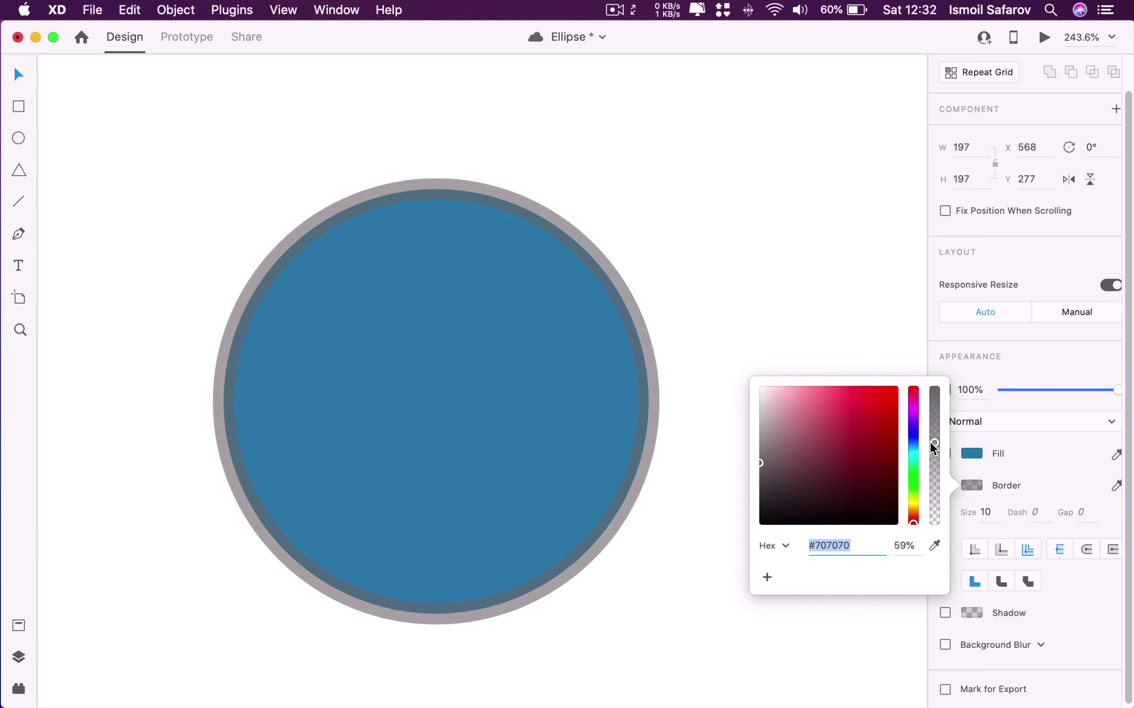
click(723, 434)
scroll(666, 446, up, 5)
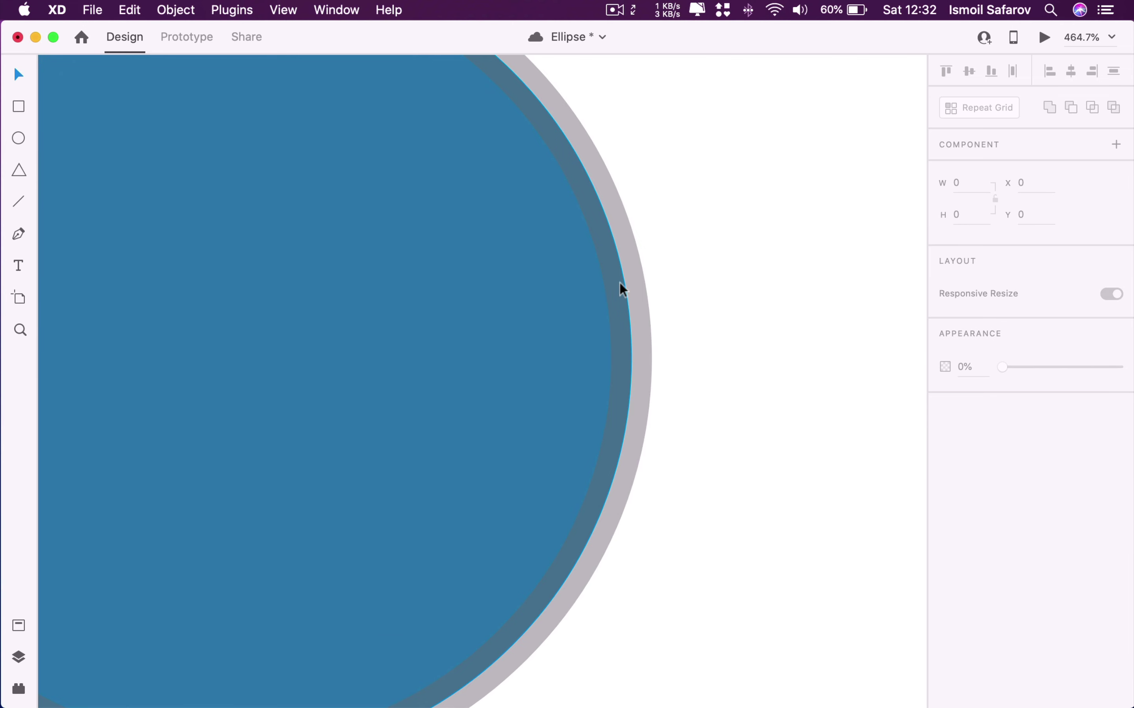
click(587, 463)
scroll(586, 463, down, 5)
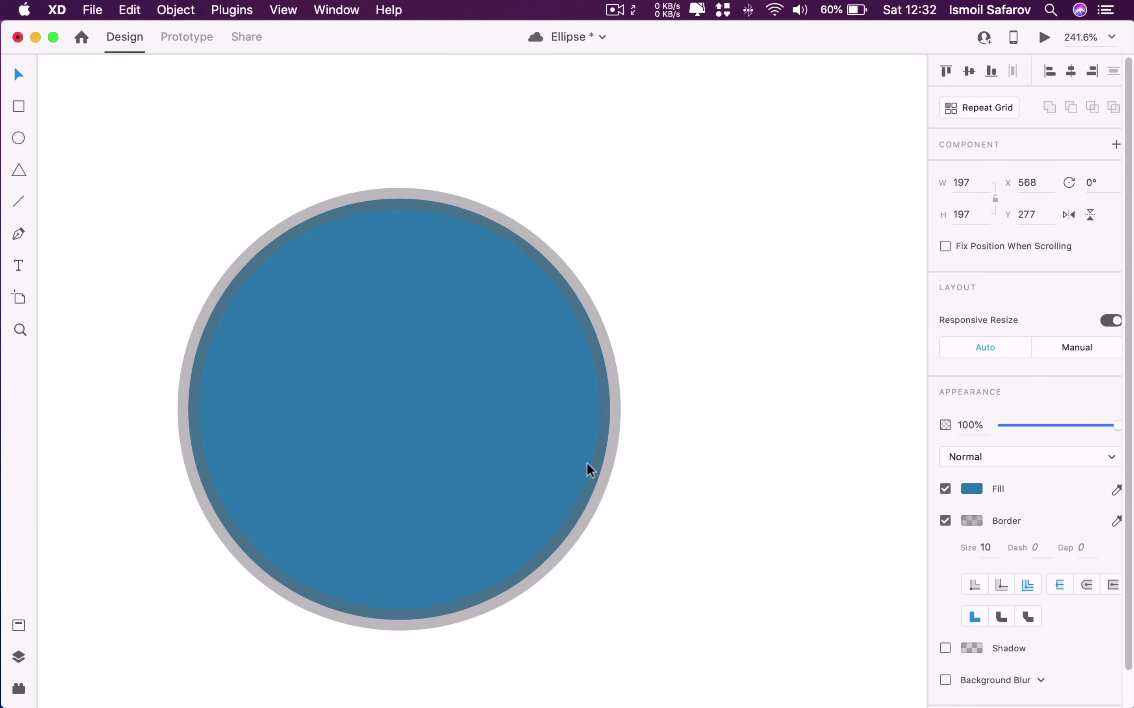
Cycle the border through centre, inside and outside positions, ending centred on the edge
click(970, 521)
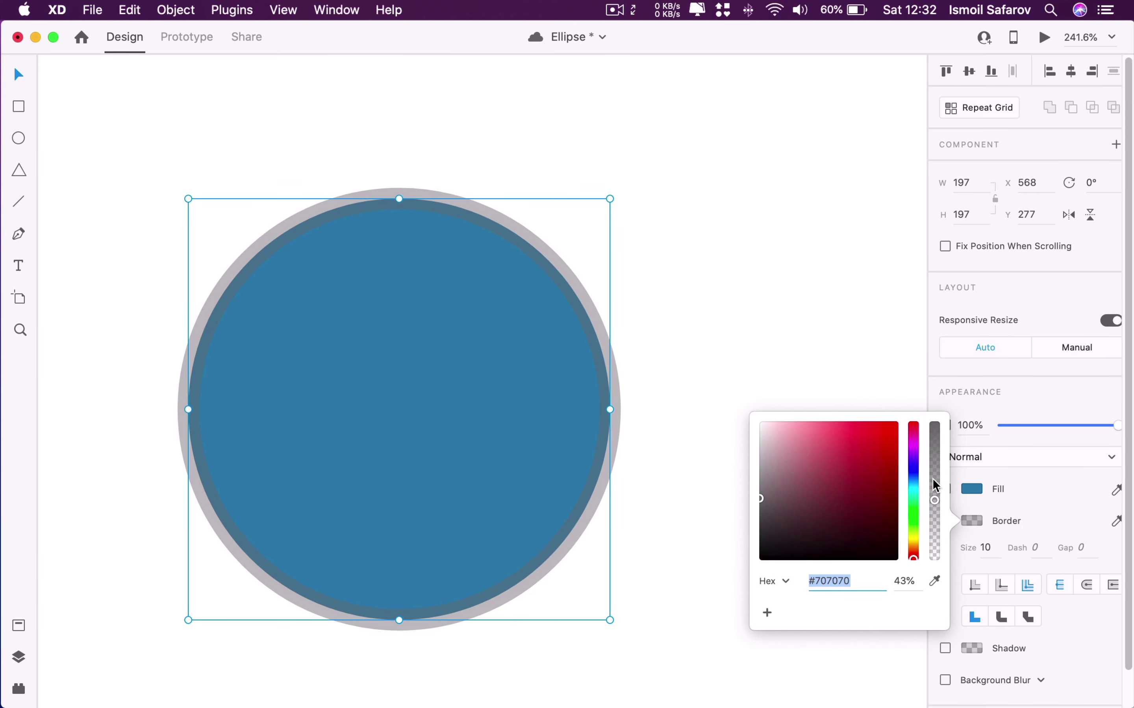
click(976, 531)
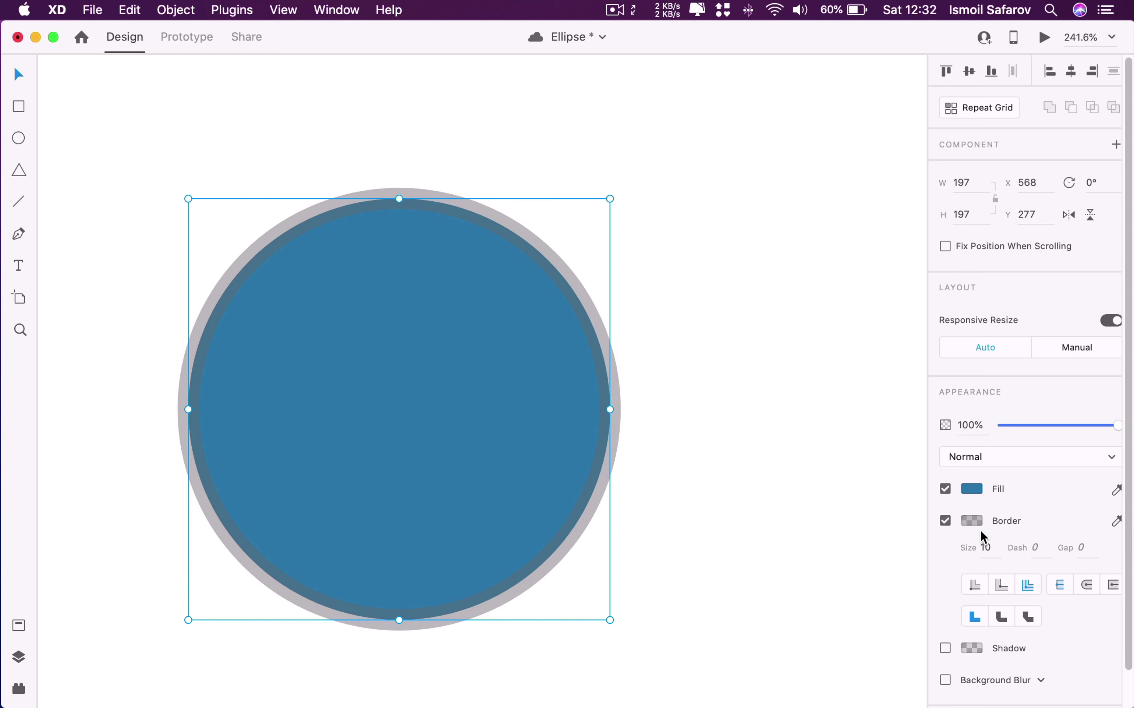
click(998, 584)
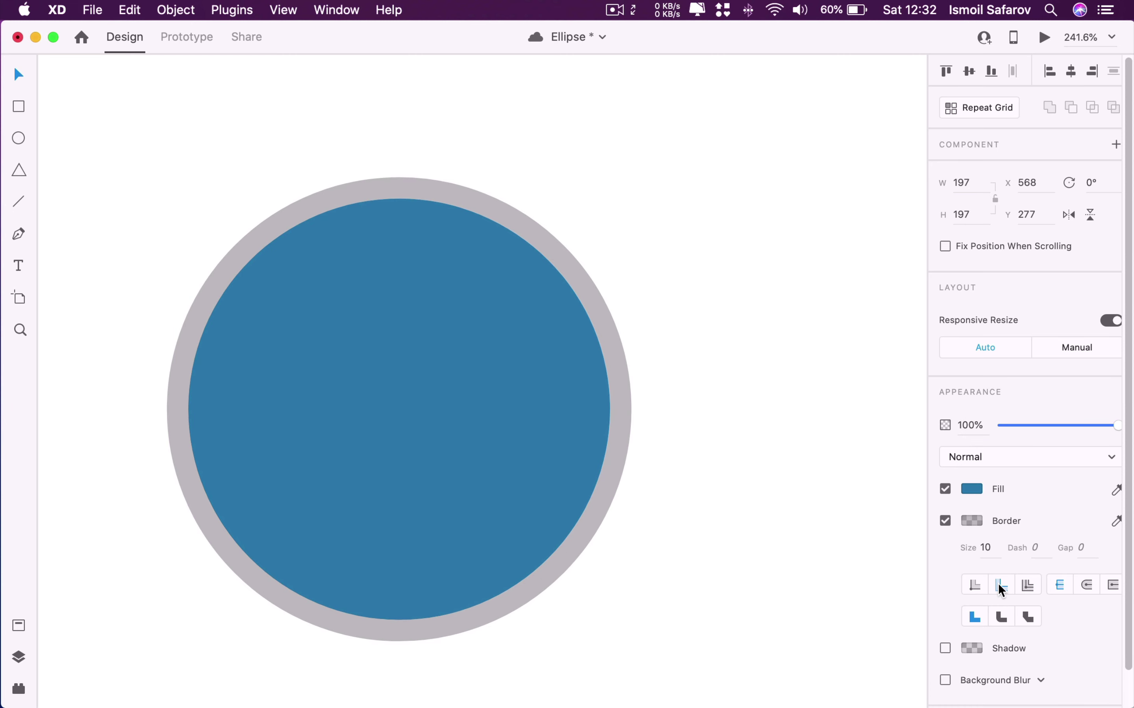
click(975, 585)
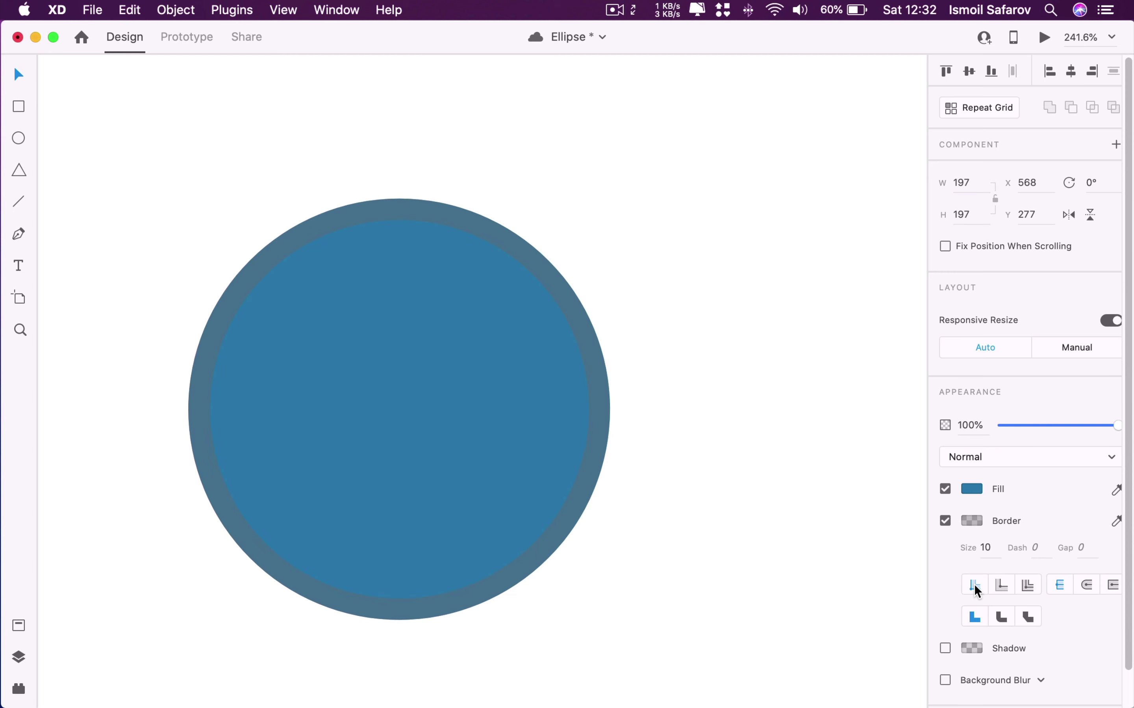
click(996, 585)
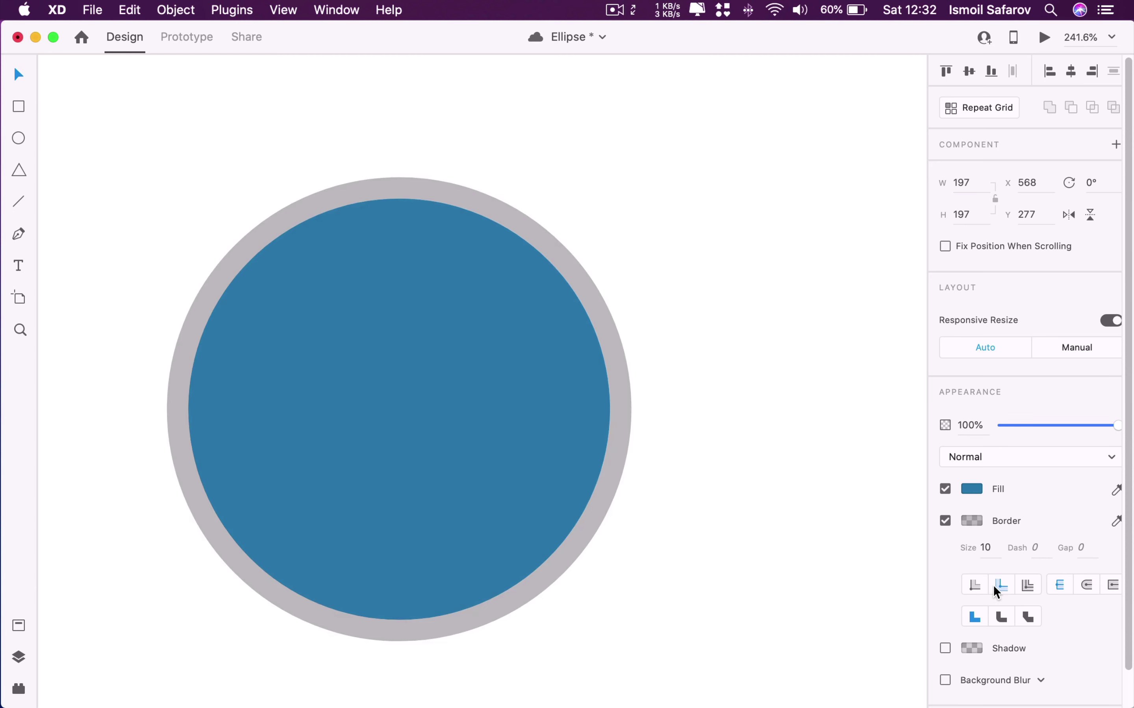
click(1025, 586)
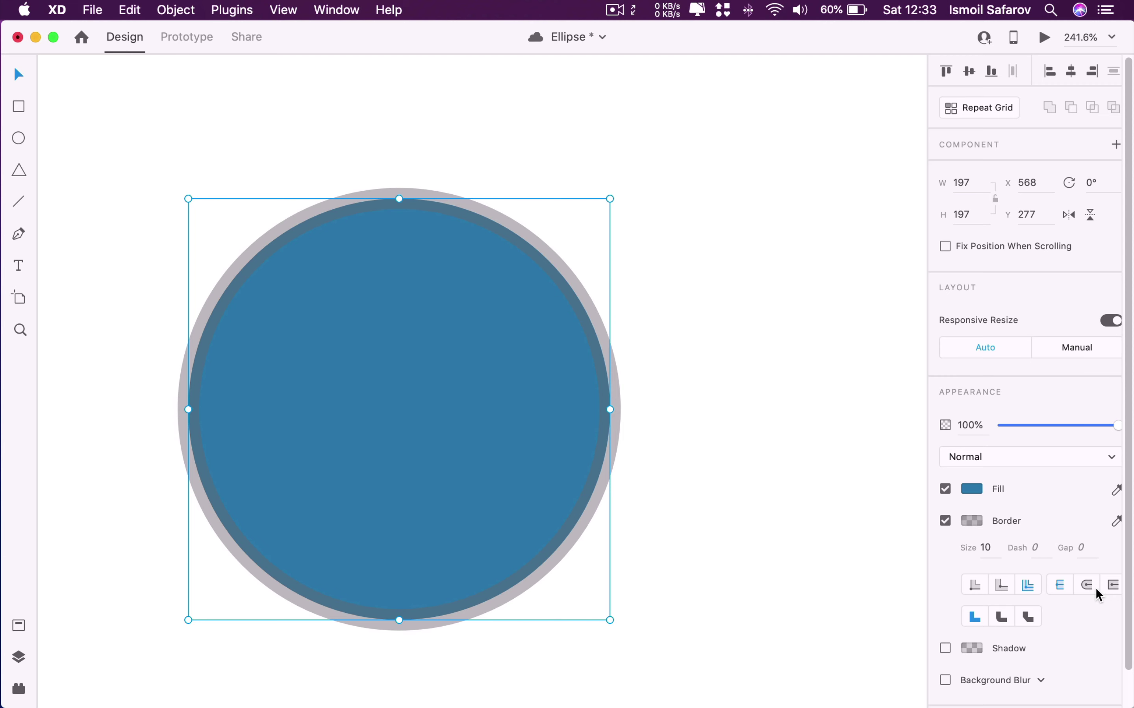
Save the file and give the circle's border a dash length of 10
key(super+s)
click(1034, 548)
text(10)
key(Return)
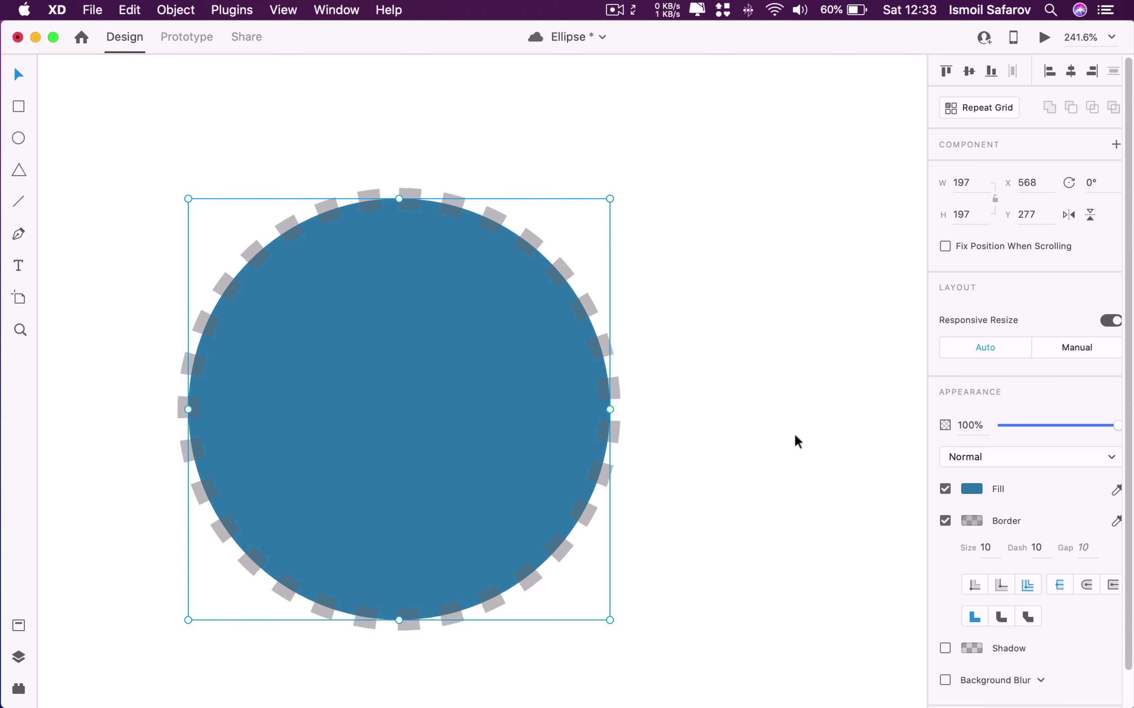
Set the dash gap to 20 and give the dashes round caps
click(1091, 548)
text(20)
key(Return)
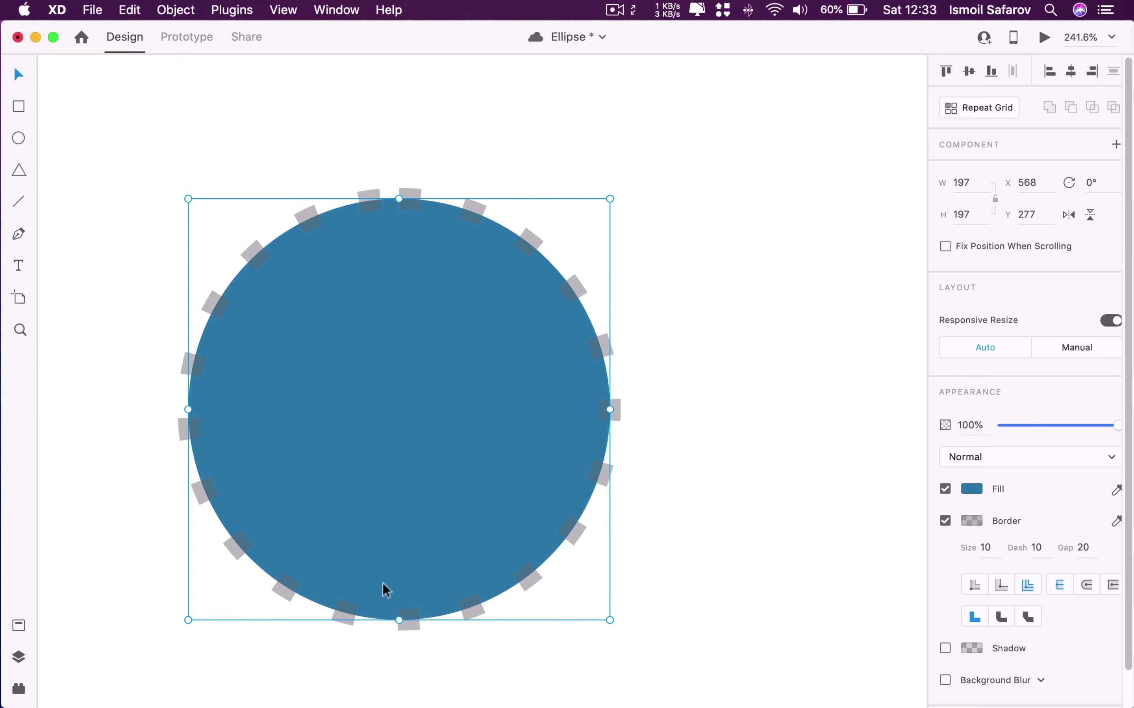
click(1086, 585)
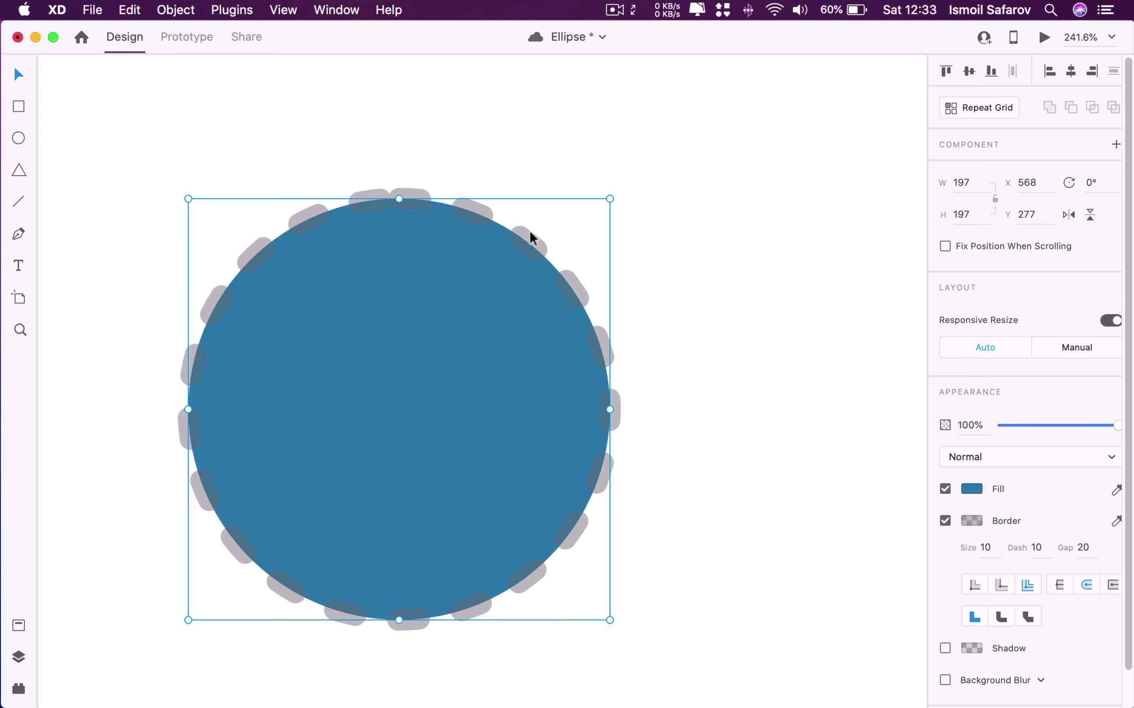
Give the dashes square butt caps and shift the dashed border outward
click(1061, 586)
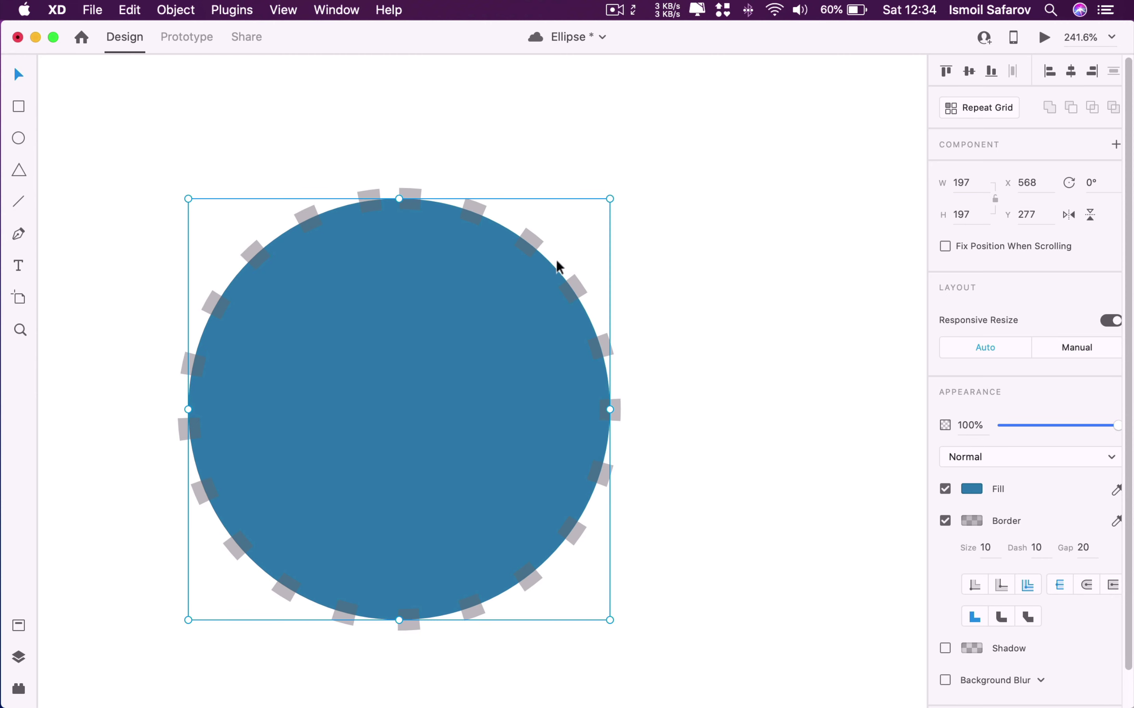
scroll(526, 245, up, 5)
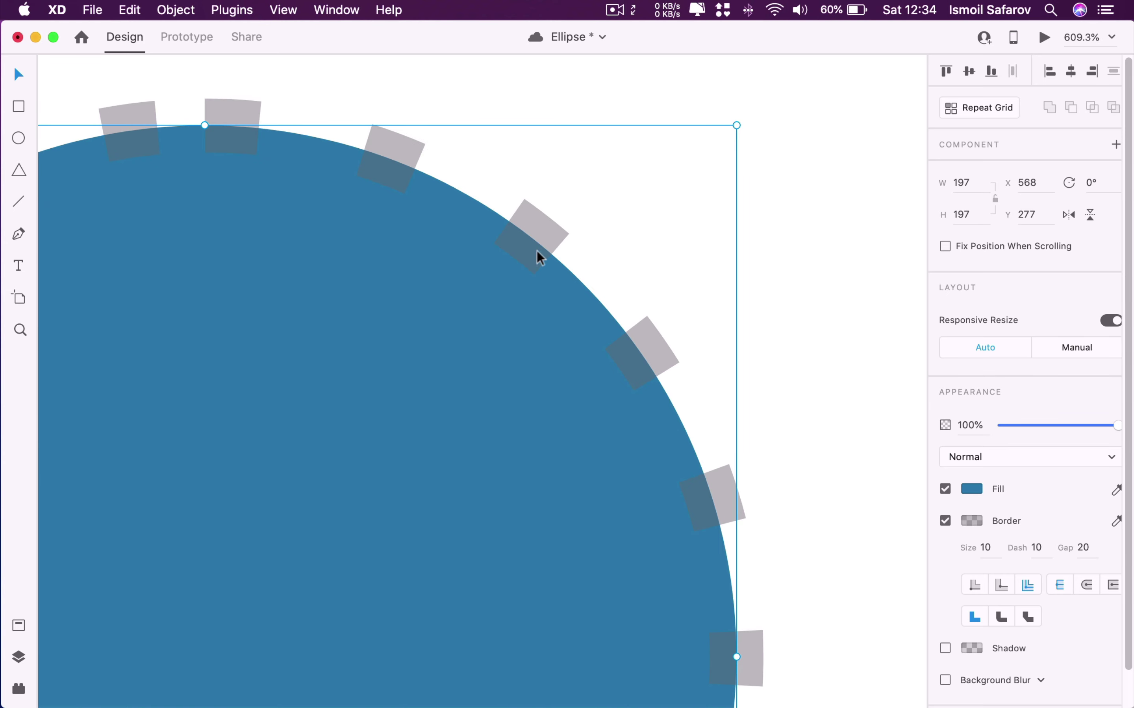
click(1112, 585)
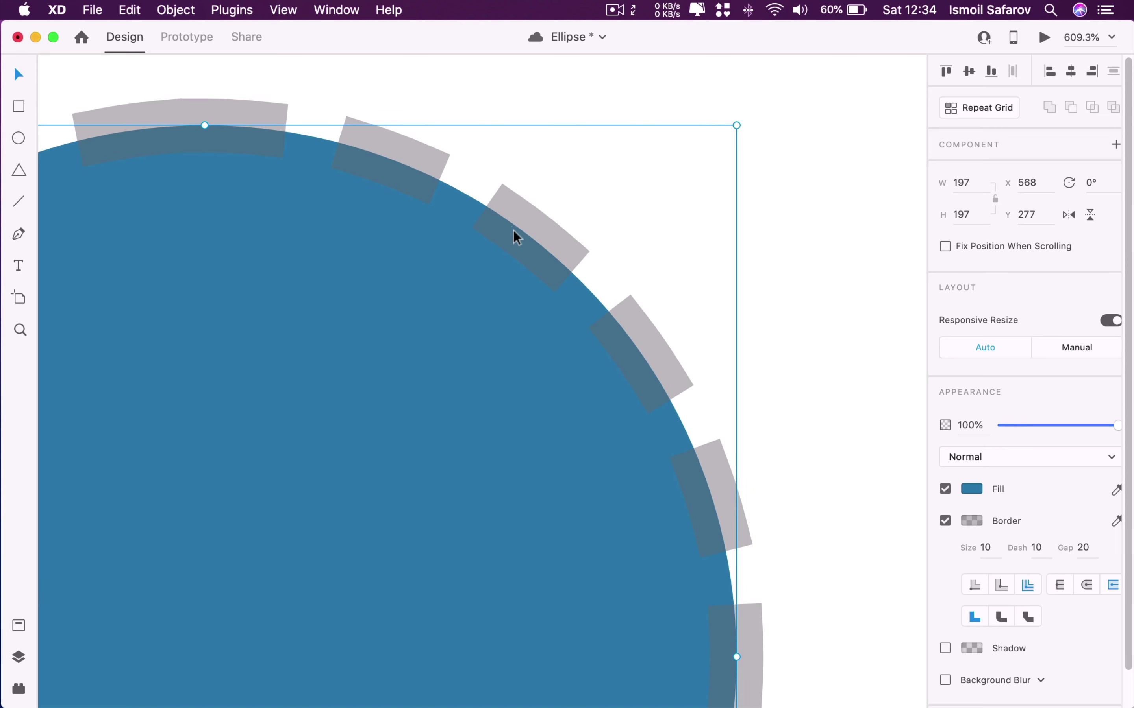
Raise the border colour's opacity to 100%
scroll(514, 231, down, 5)
scroll(514, 231, down, 3)
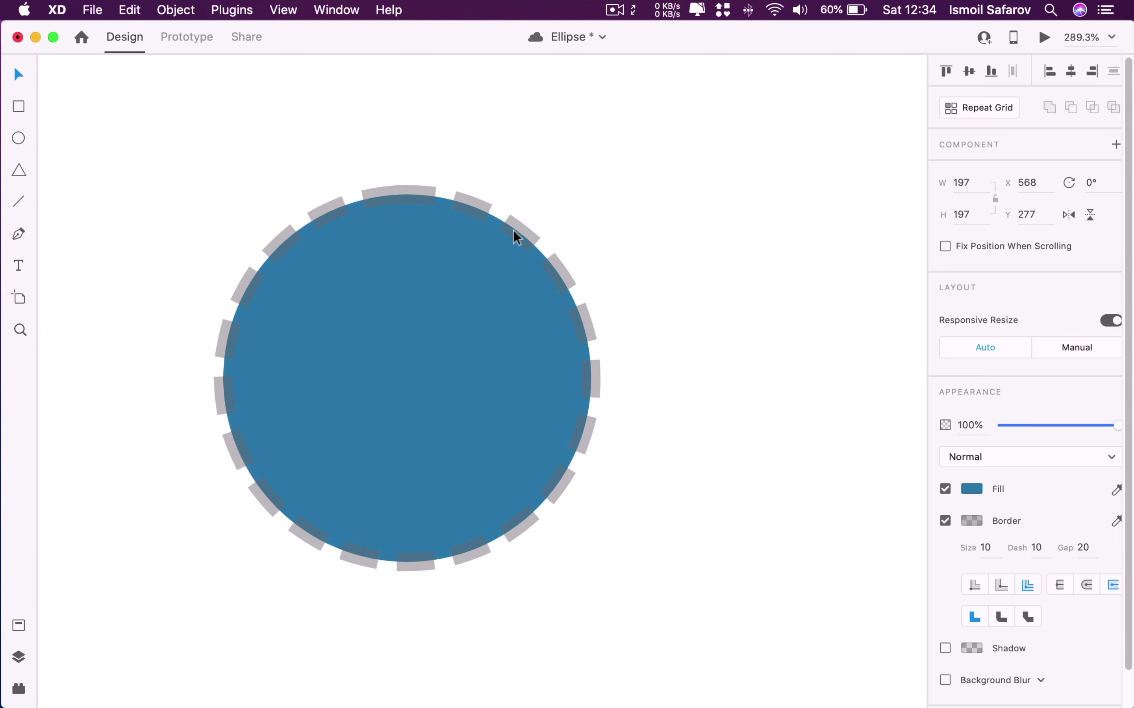
click(961, 521)
drag(935, 500, 931, 408)
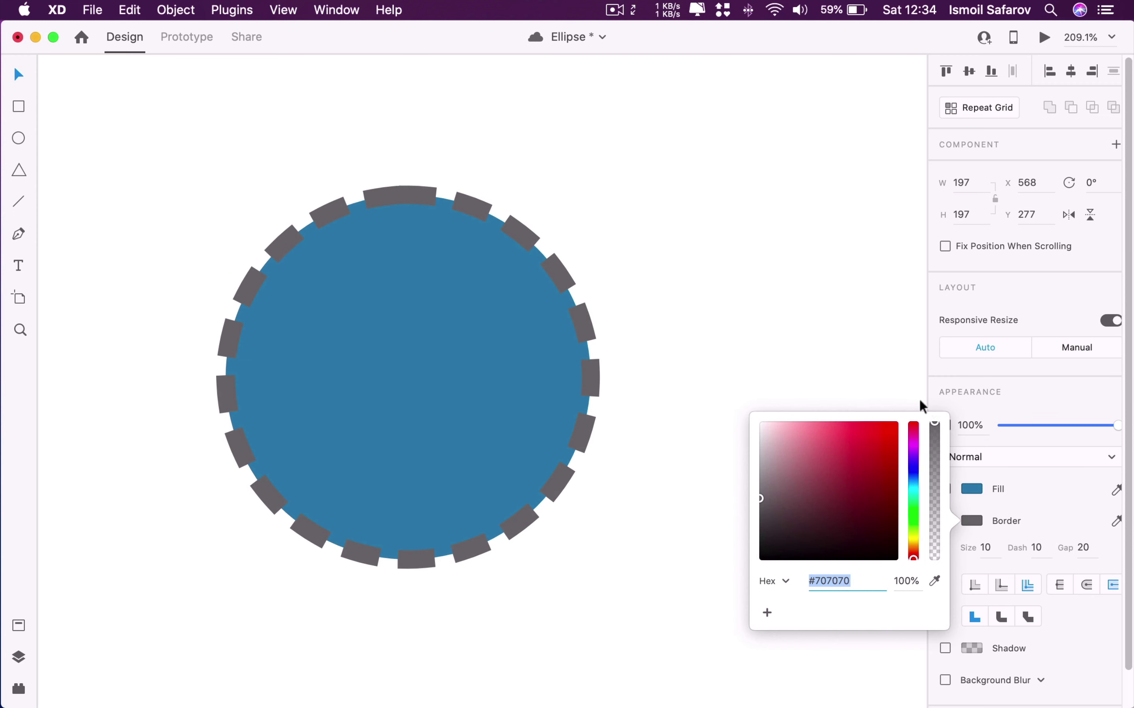
Colour the border black and set its dash length to 1
drag(849, 474, 732, 570)
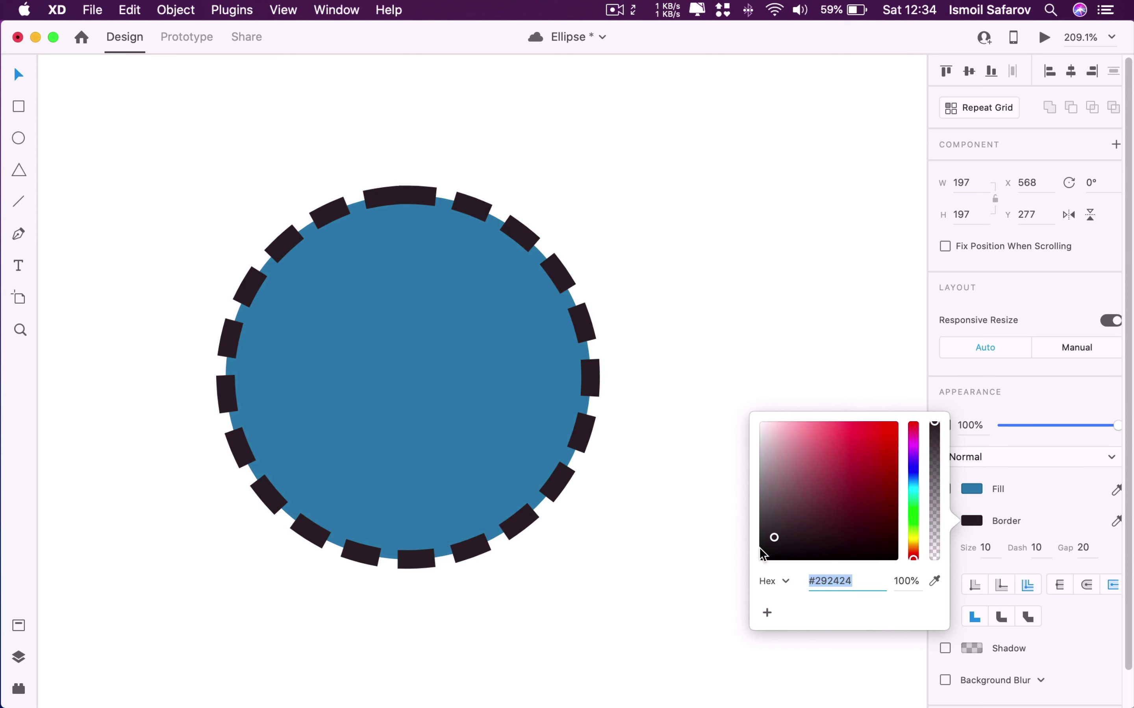
click(732, 571)
click(591, 469)
click(1028, 585)
text(1)
key(Return)
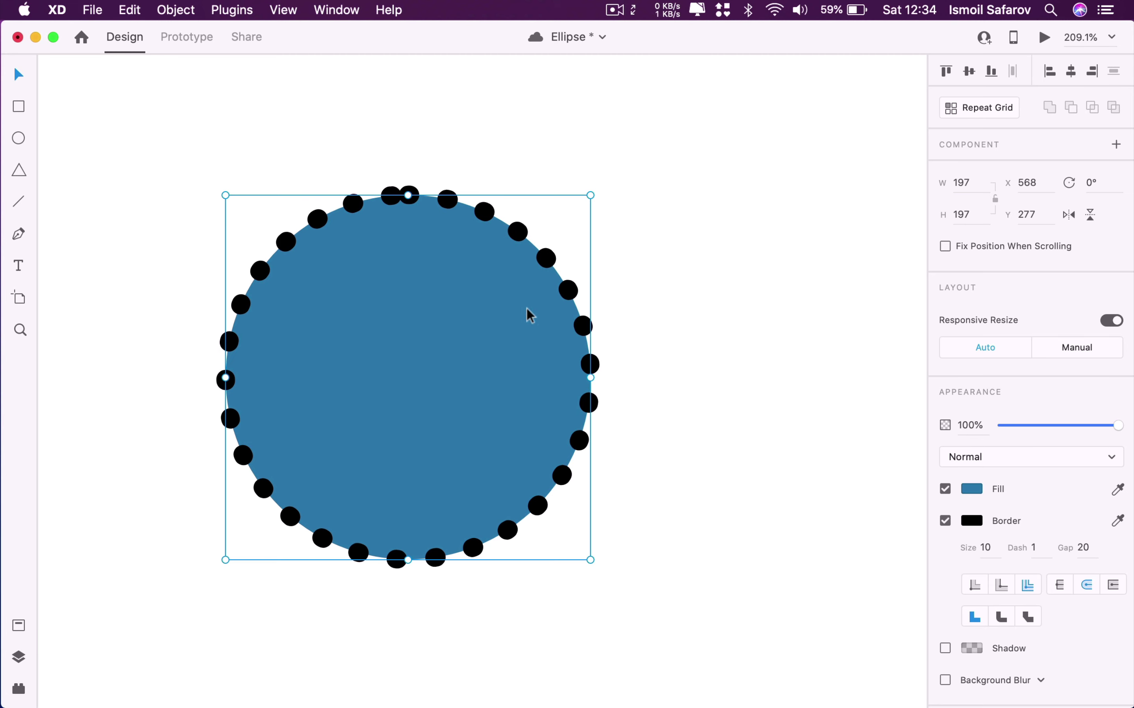
Widen the dot gap to 10, then 30, and deselect to preview the dots
click(1080, 549)
text(10)
key(Return)
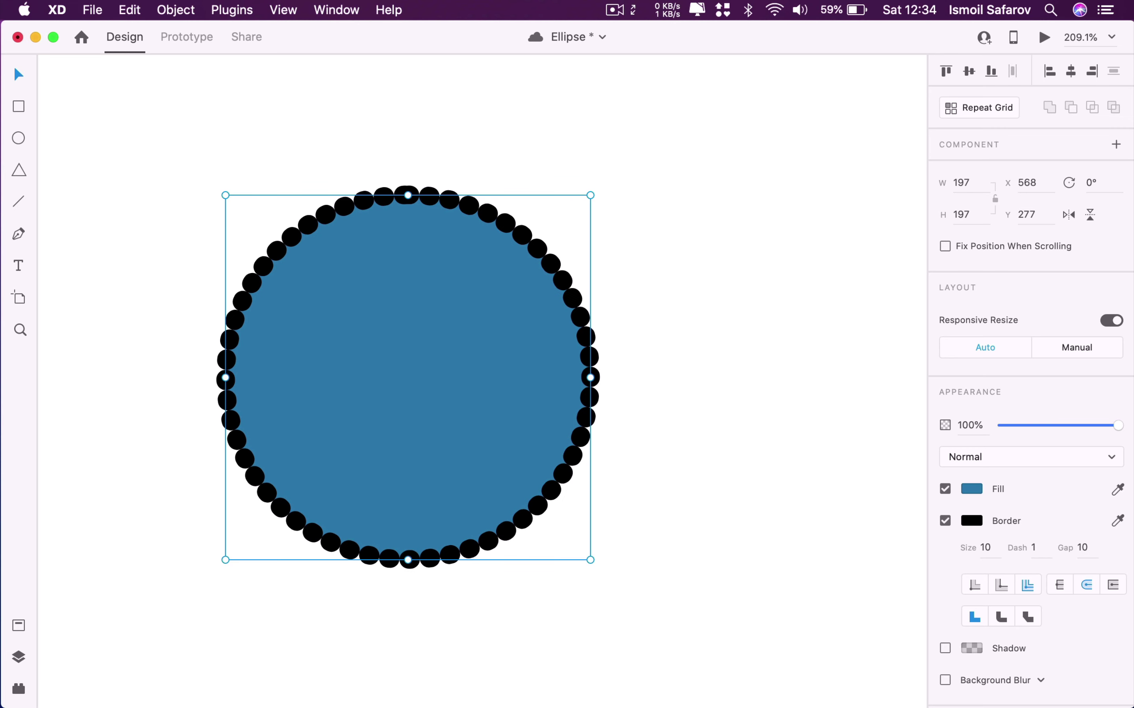
click(1084, 547)
text(30)
key(Return)
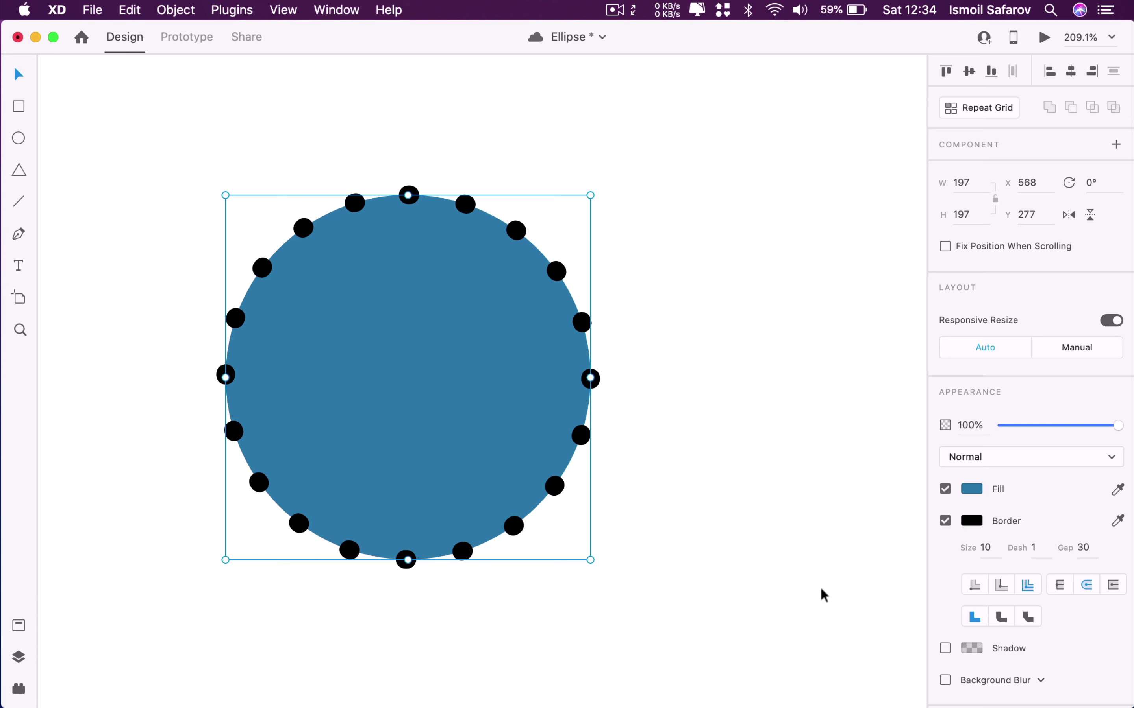
click(756, 546)
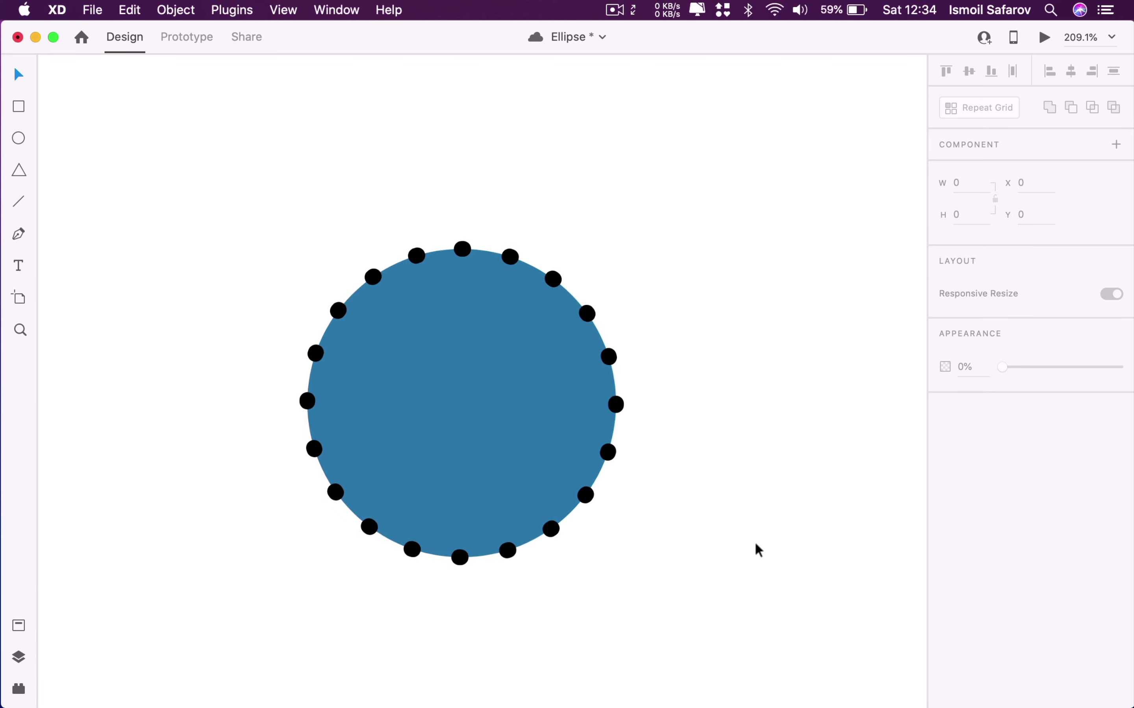
Move the dotted circle up-left and draw a 130×130 square beside it
scroll(754, 541, down, 5)
drag(663, 515, 500, 497)
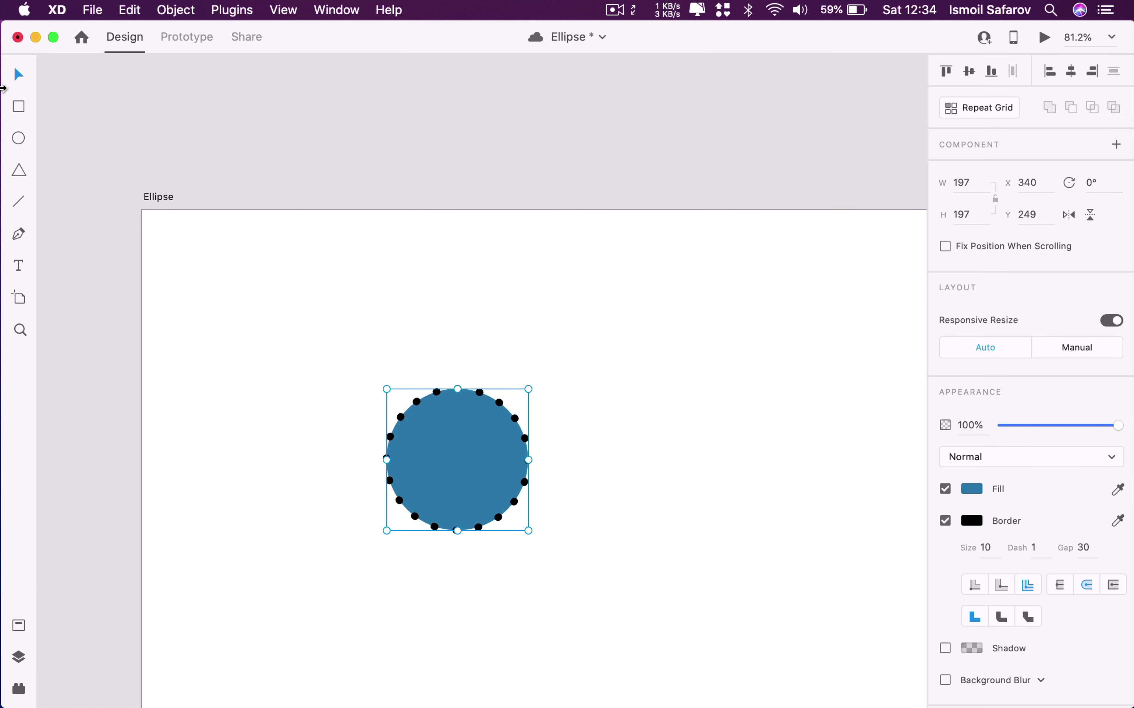
click(19, 108)
drag(702, 408, 795, 520)
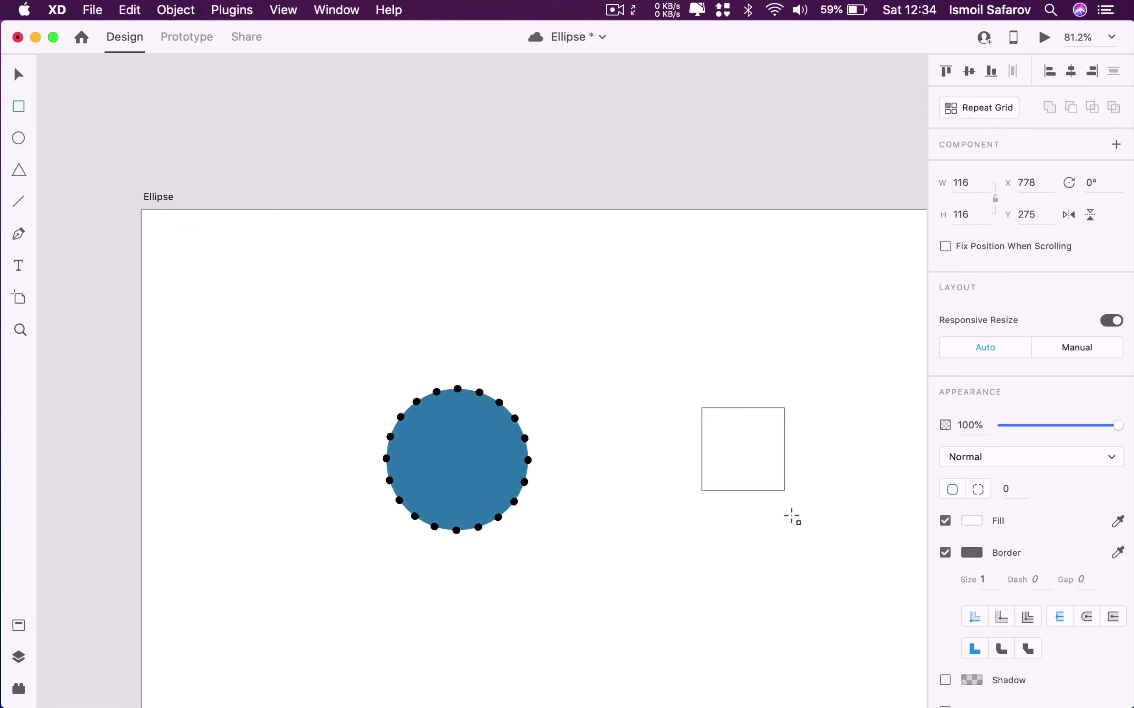
Set the square's border size to 20
scroll(795, 520, up, 5)
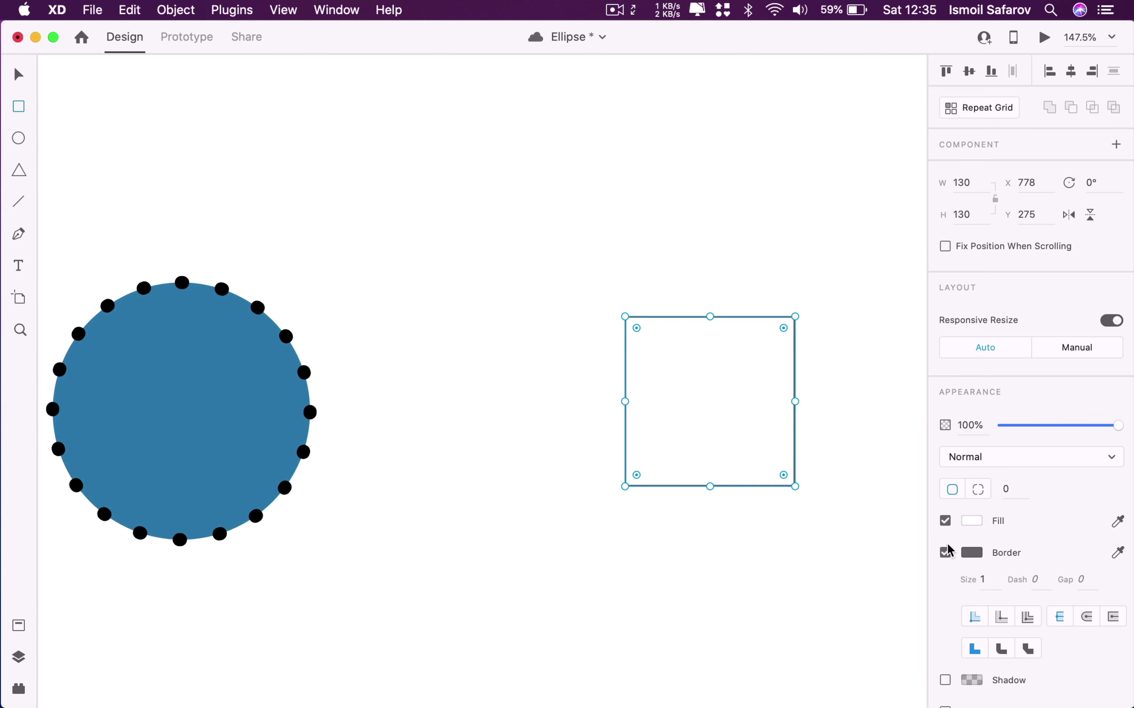
click(988, 581)
text(20)
key(Return)
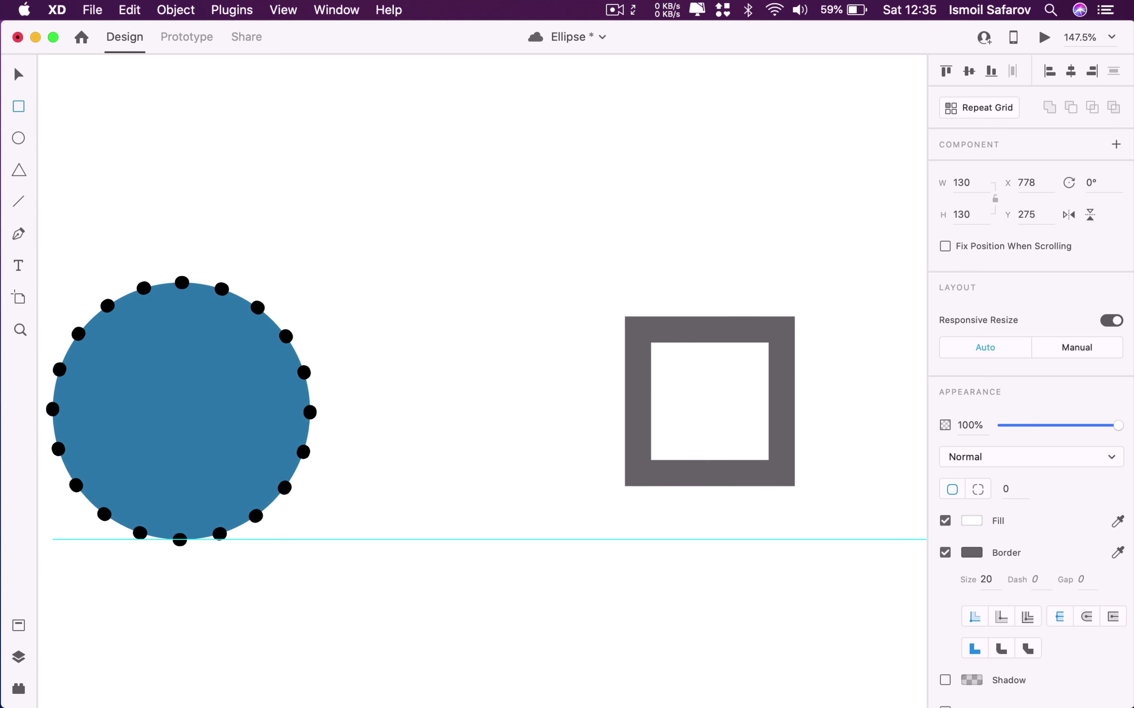
scroll(807, 454, up, 3)
scroll(801, 447, right, 2)
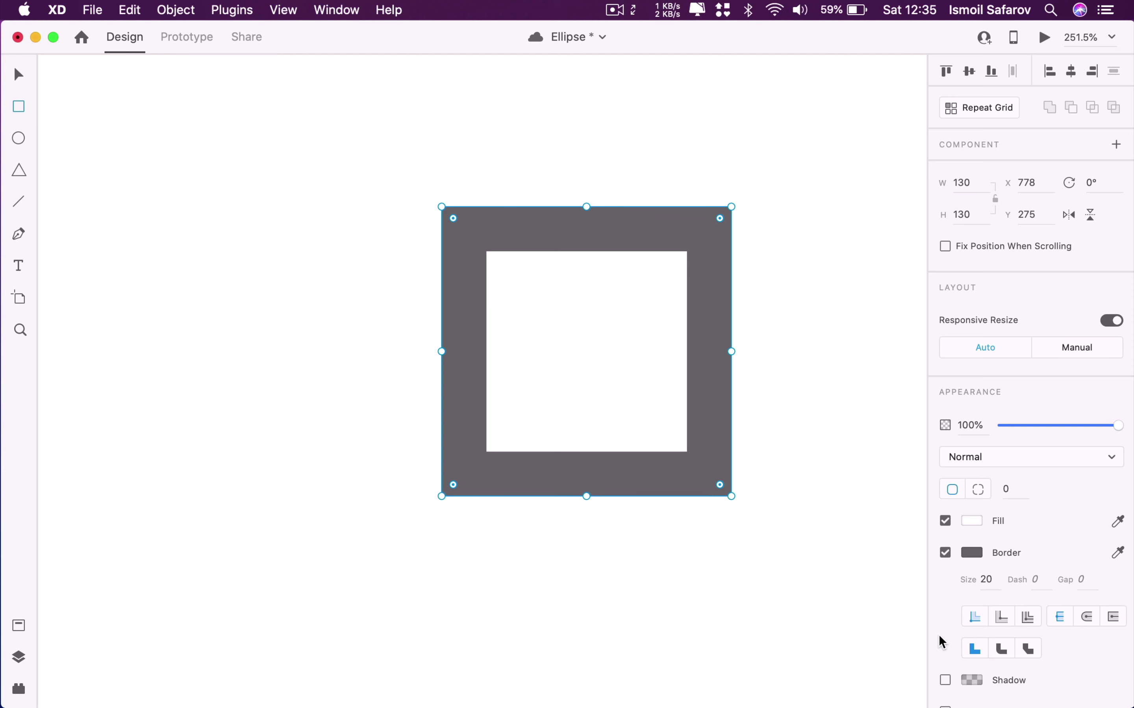
Apply round border joins and drag a corner radius onto the square
click(1001, 649)
scroll(771, 234, up, 3)
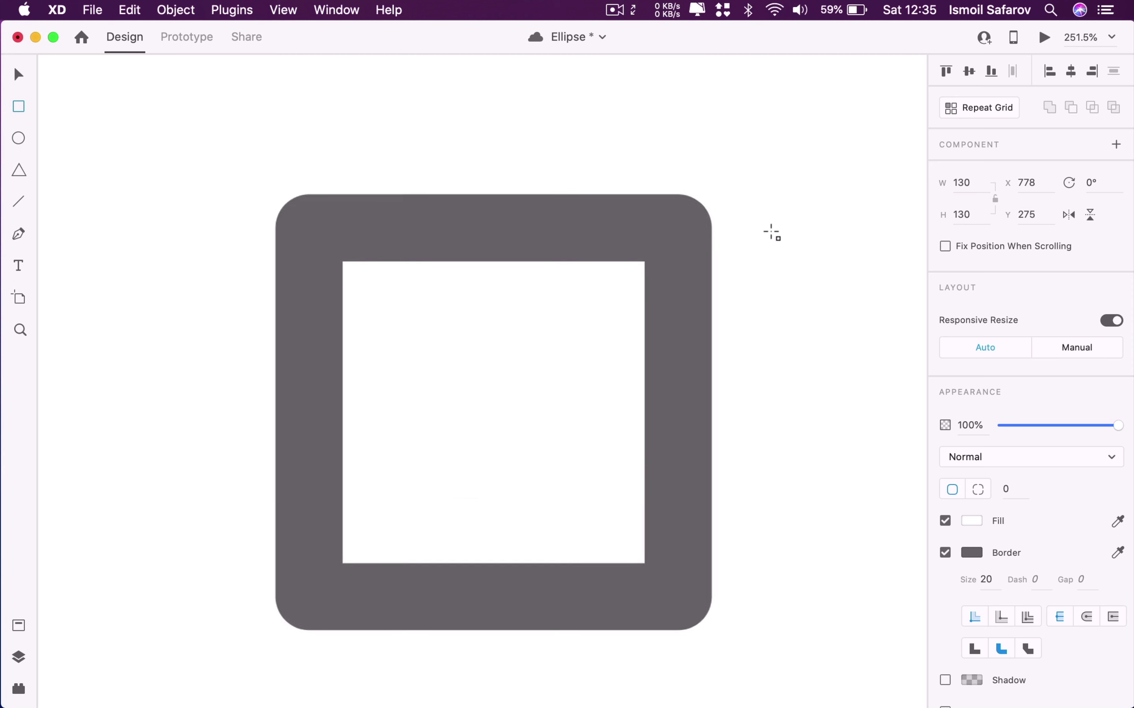
scroll(771, 233, up, 3)
mouse_move(677, 191)
mouse_down()
mouse_move(517, 411)
mouse_move(739, 156)
mouse_up()
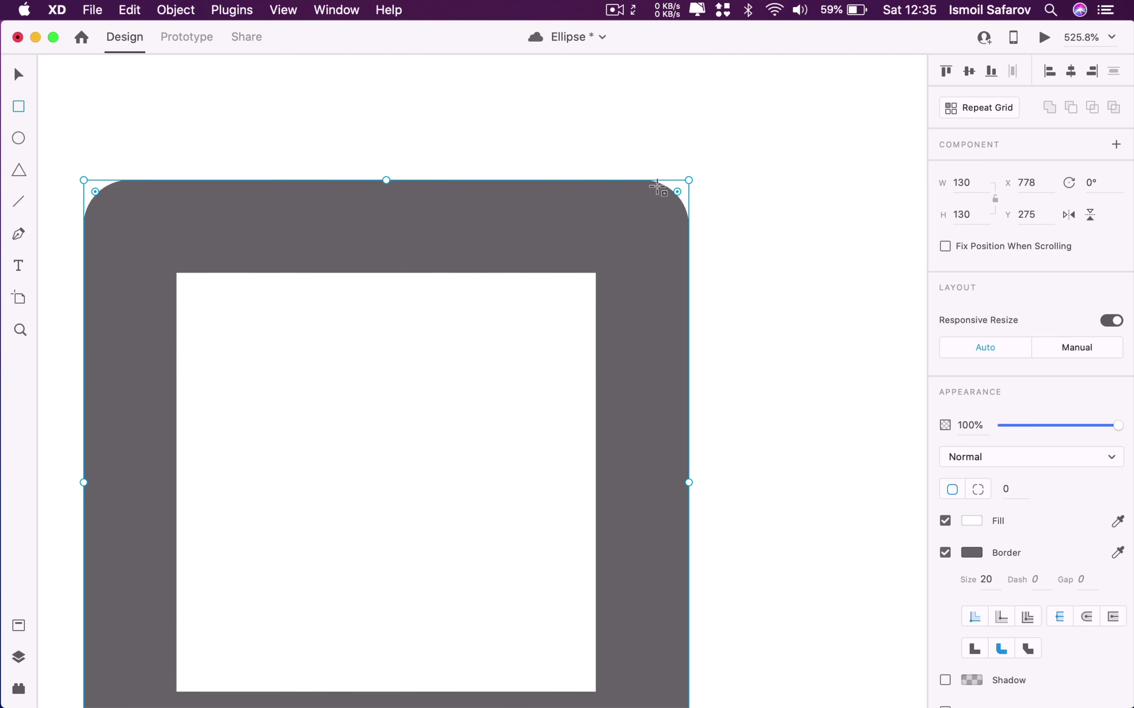
Switch the square's border to bevel joins for clipped corners
click(1030, 652)
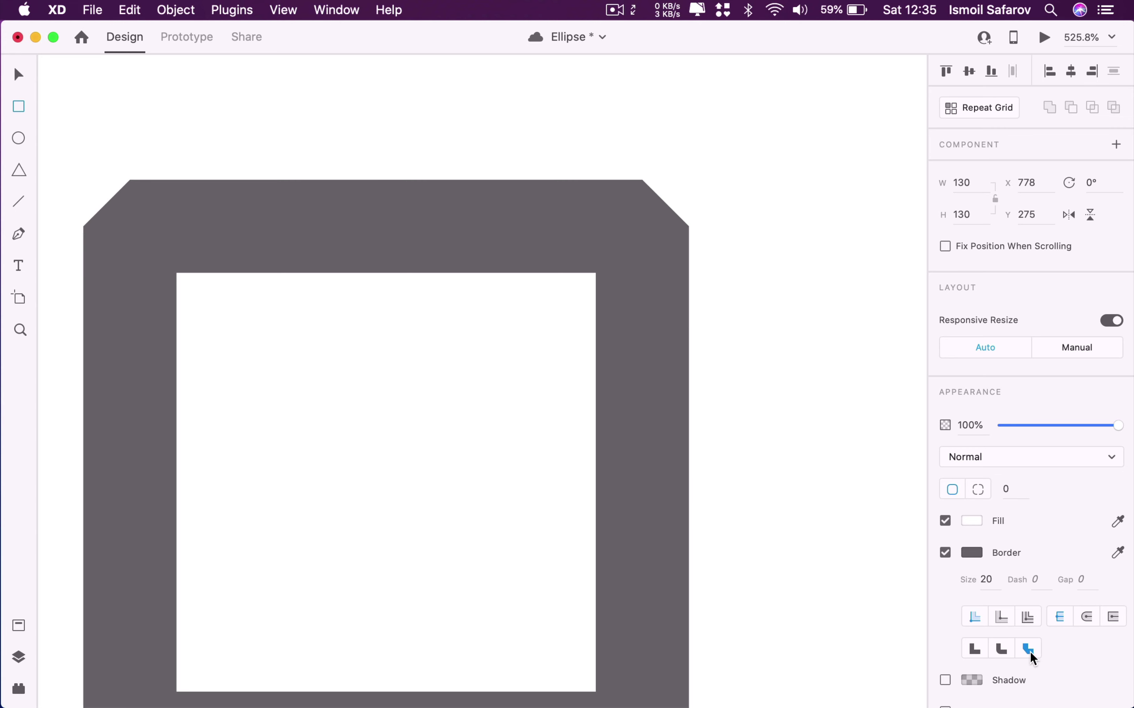
scroll(855, 618, down, 2)
scroll(855, 618, down, 2)
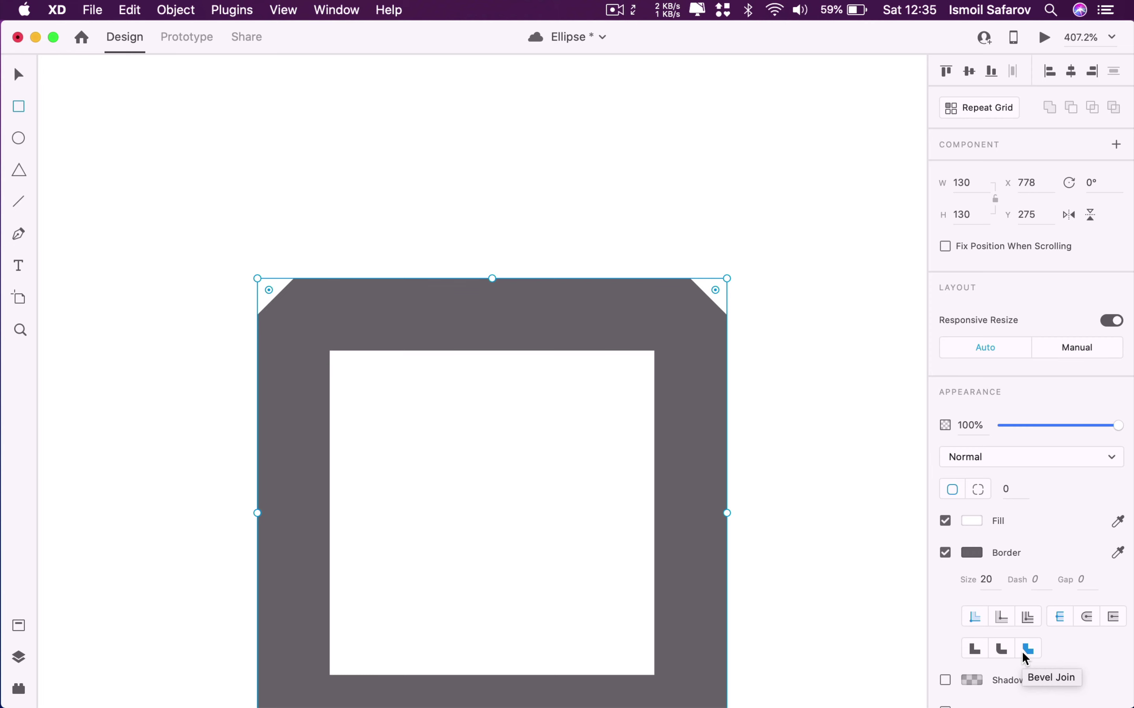
scroll(844, 618, down, 2)
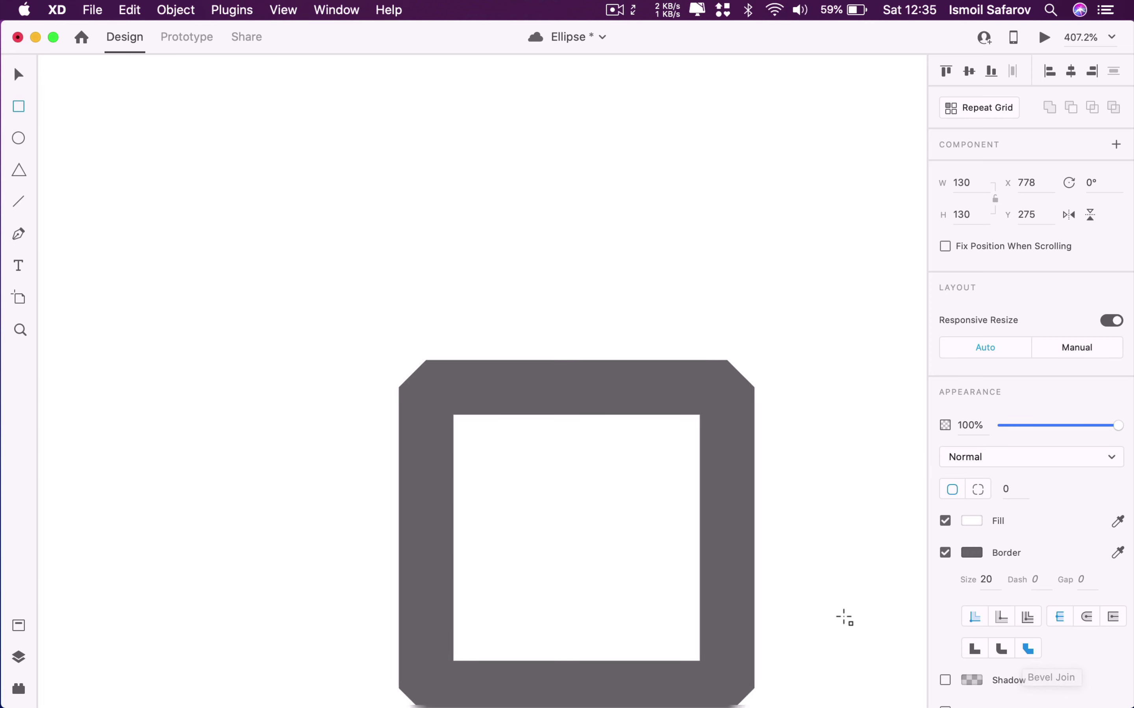
scroll(843, 617, down, 2)
scroll(843, 618, down, 2)
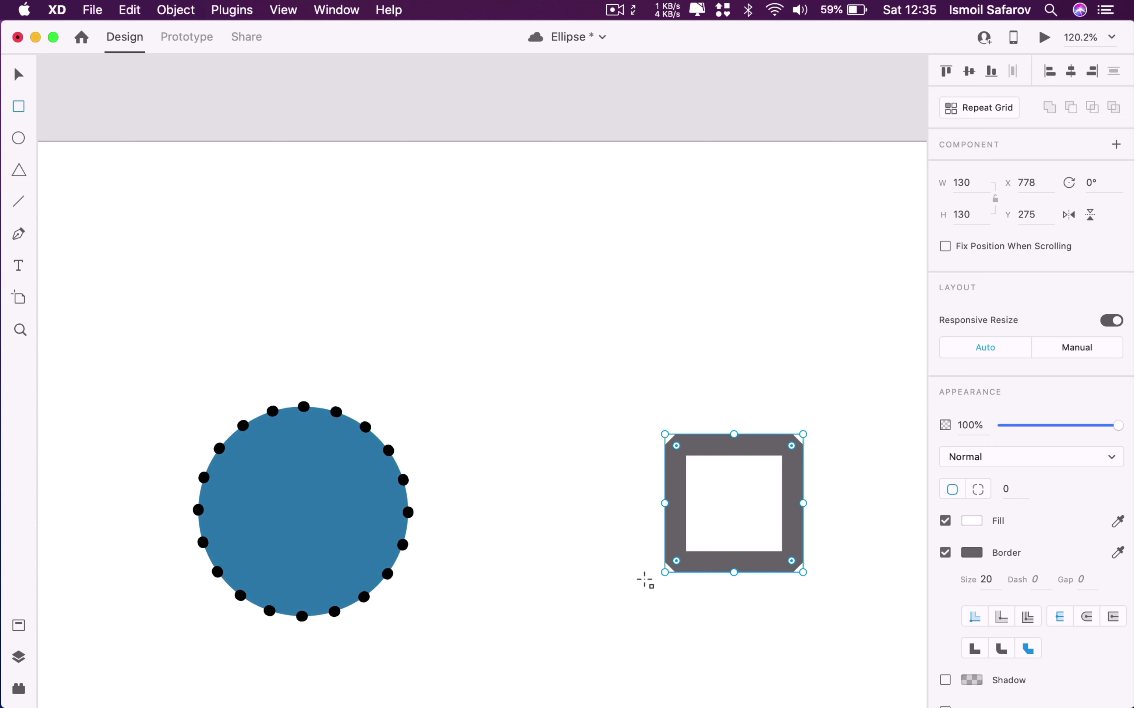
Marquee-select the dotted circle and the square and delete them
scroll(645, 580, down, 2)
key(v)
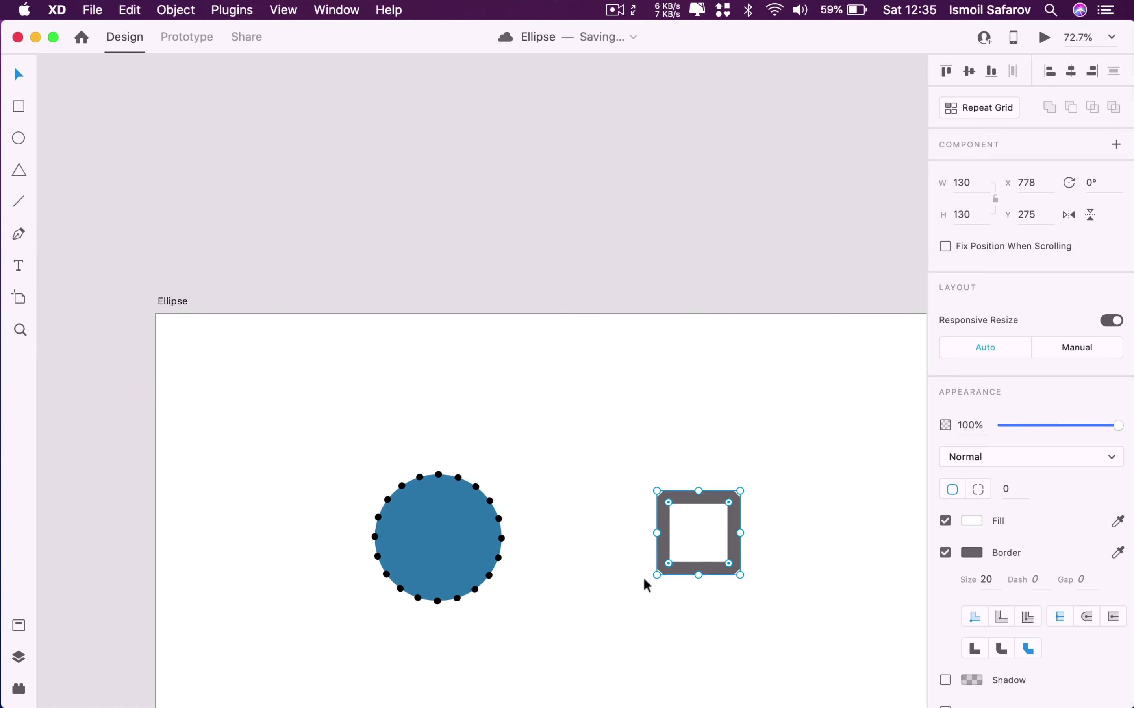
drag(826, 471, 305, 623)
key(Delete)
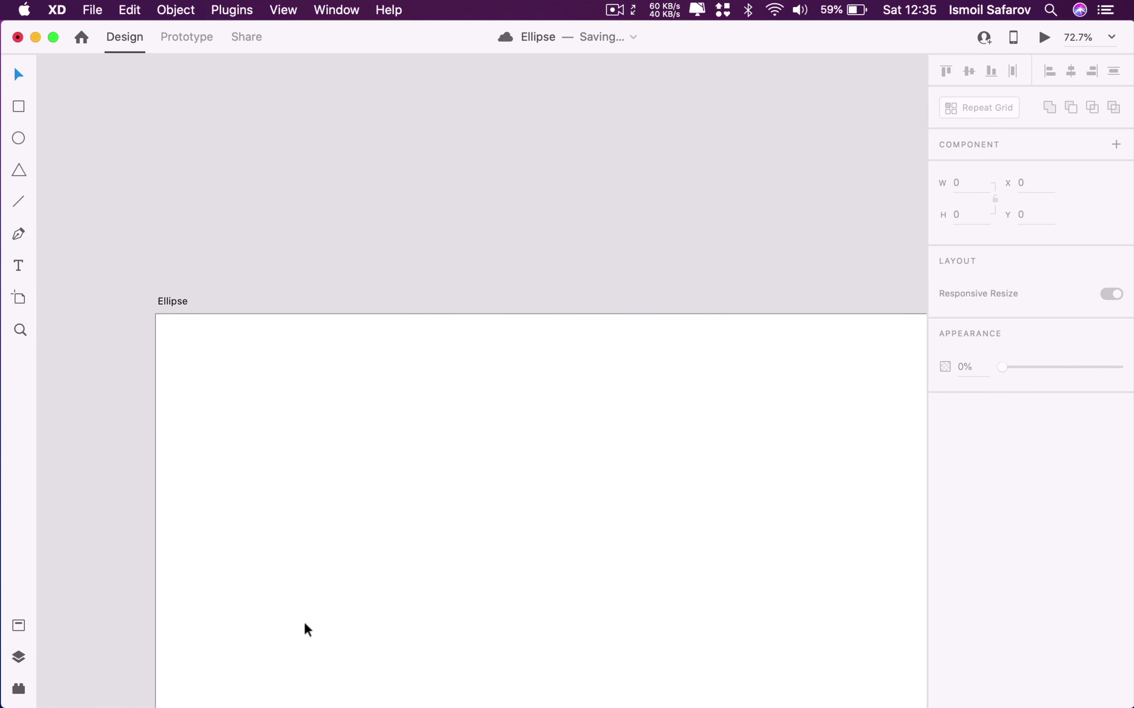
Draw a new 282×282 circle on the artboard and reselect it
click(20, 139)
drag(375, 401, 613, 582)
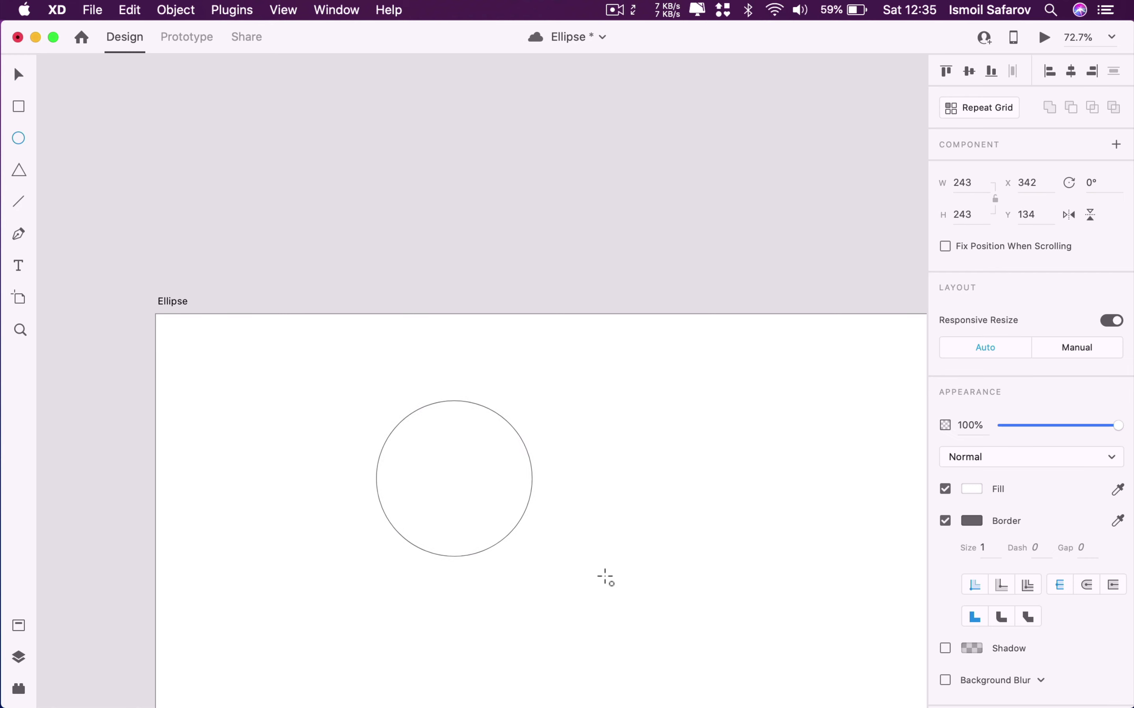
scroll(437, 473, up, 2)
scroll(436, 473, up, 2)
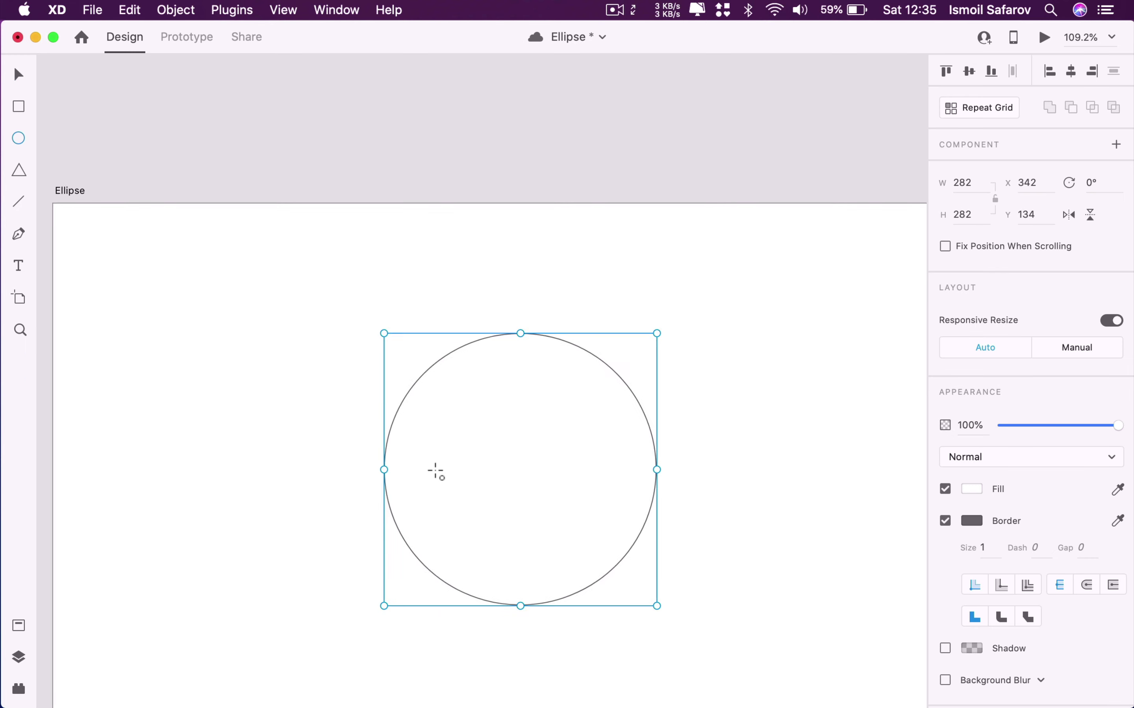
scroll(435, 473, up, 1)
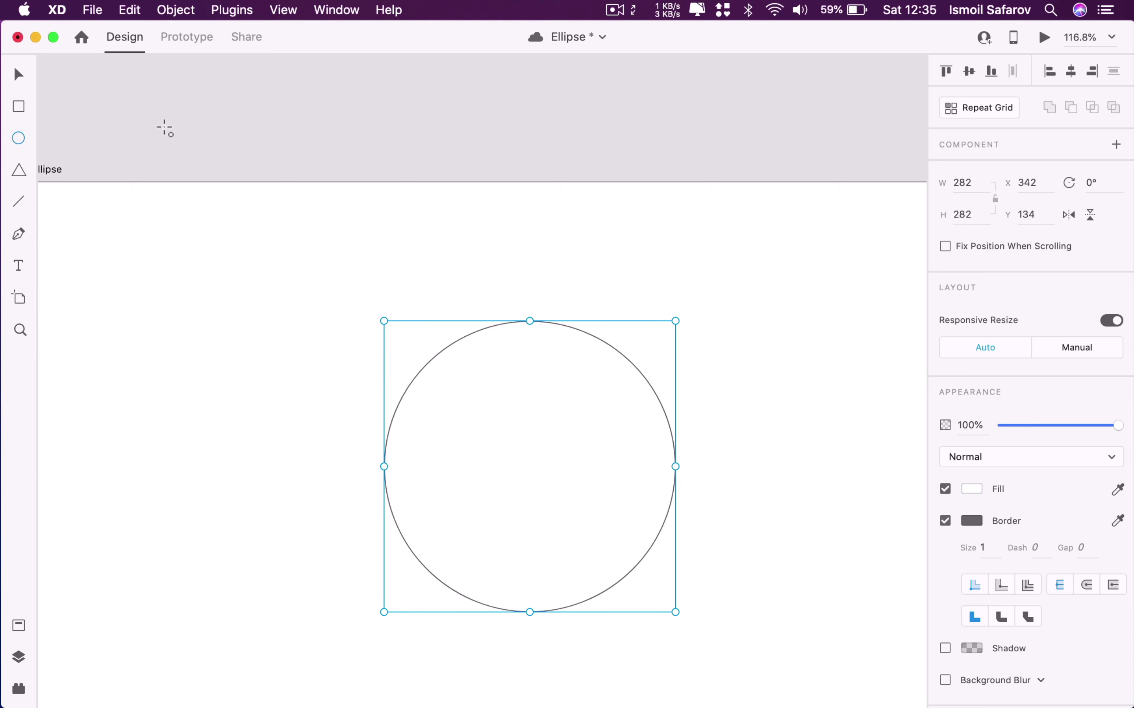
click(18, 77)
click(316, 308)
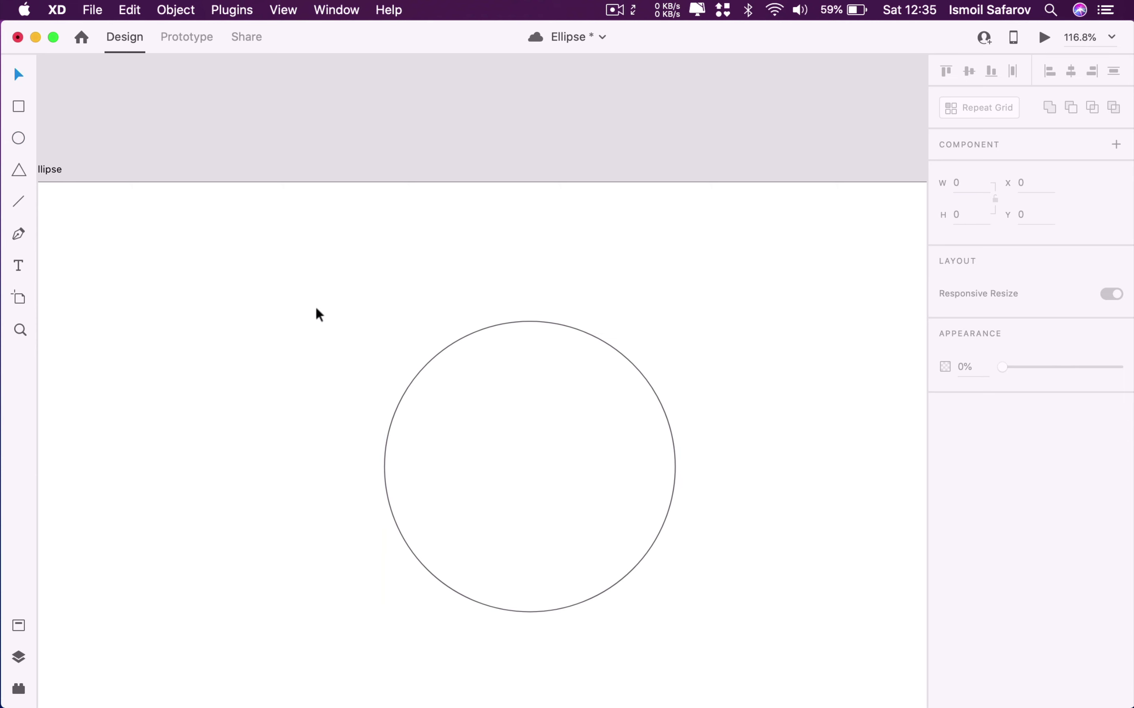
click(520, 323)
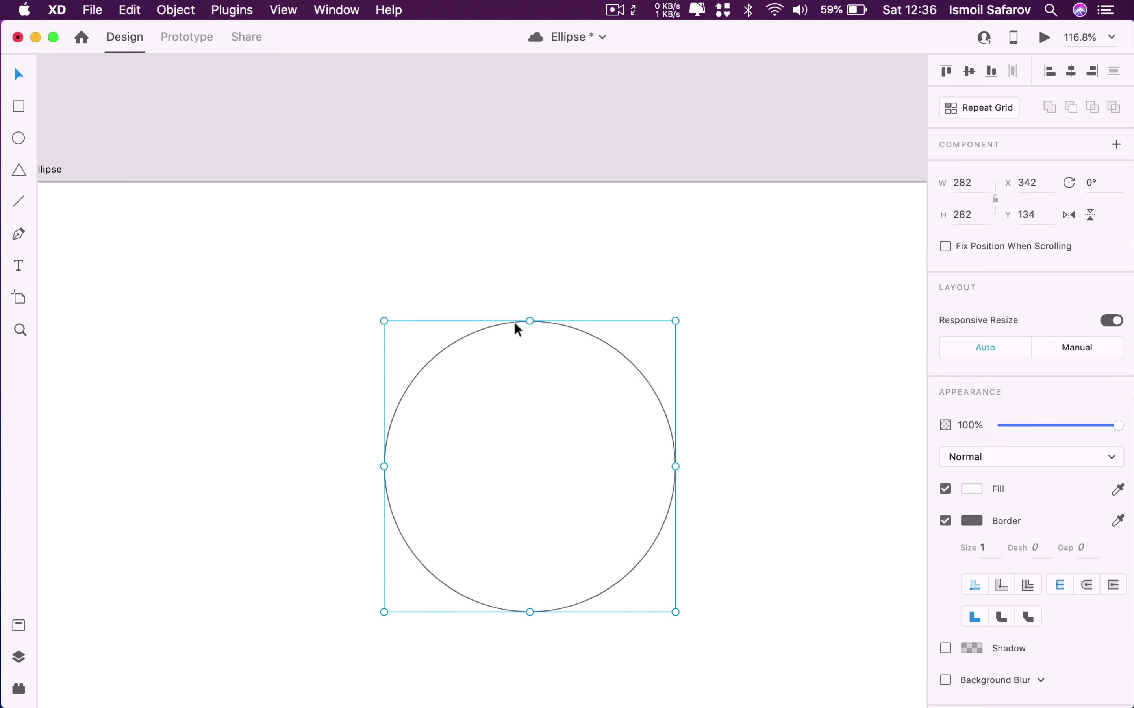
Enter the circle's path editing and try reshaping its anchors and handles, undoing each attempt
double_click(514, 320)
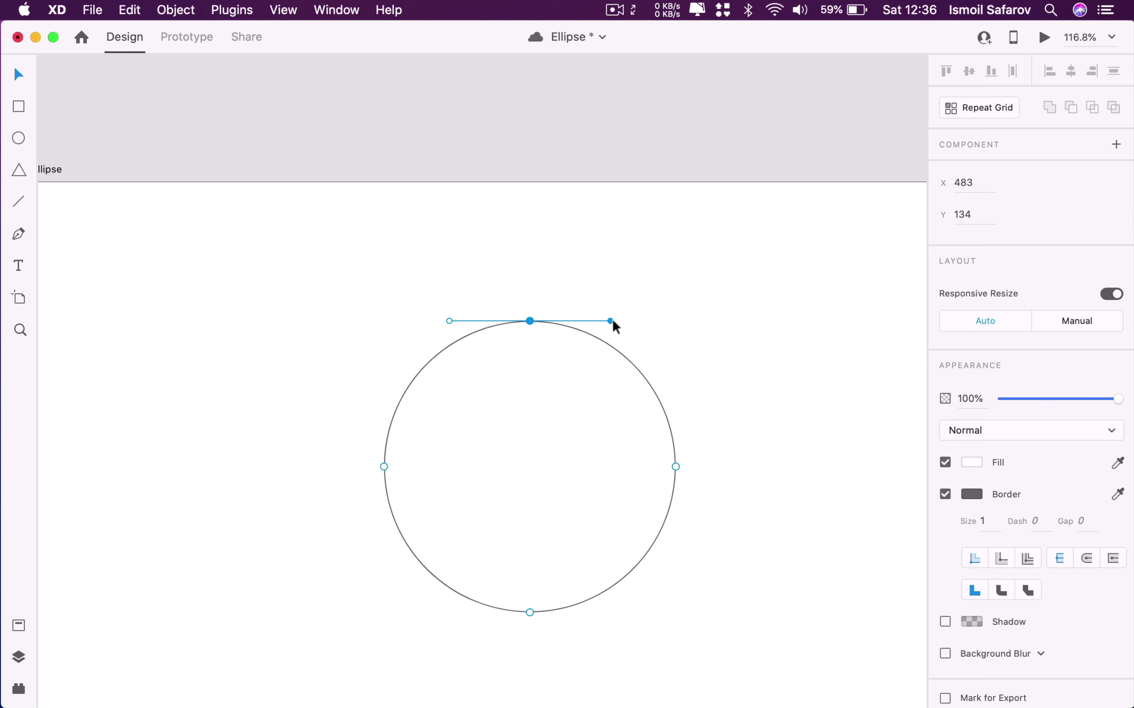
drag(610, 321, 540, 421)
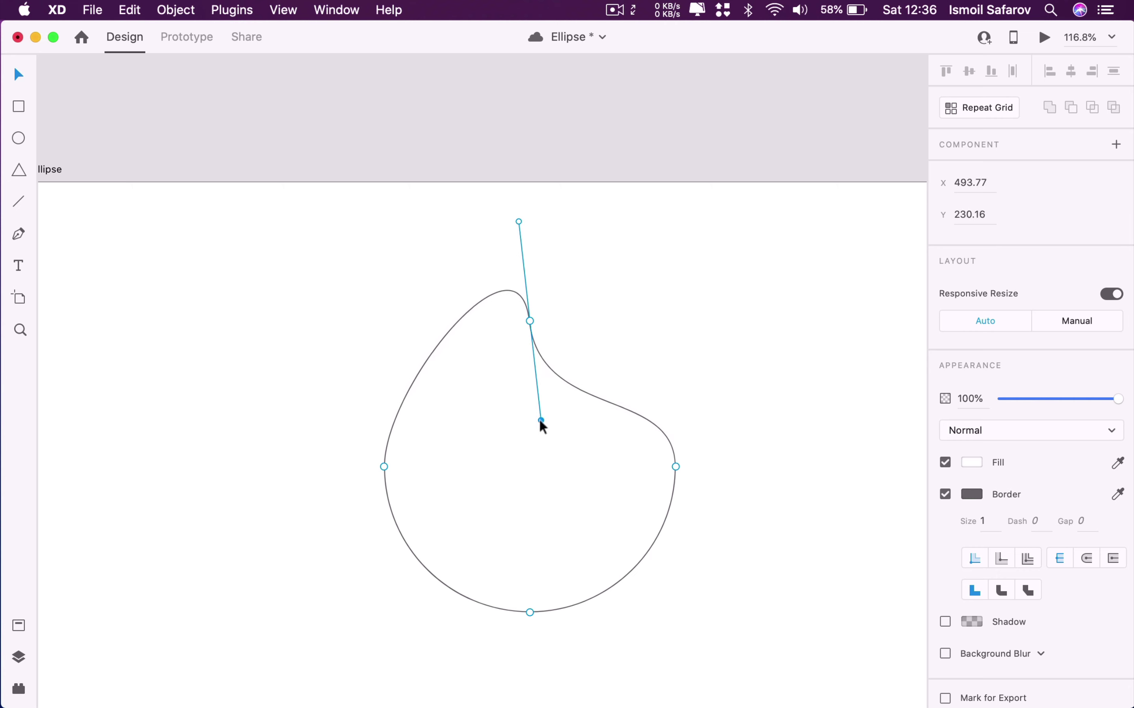
mouse_move(540, 420)
mouse_down()
mouse_move(673, 224)
mouse_move(661, 413)
mouse_move(685, 305)
mouse_up()
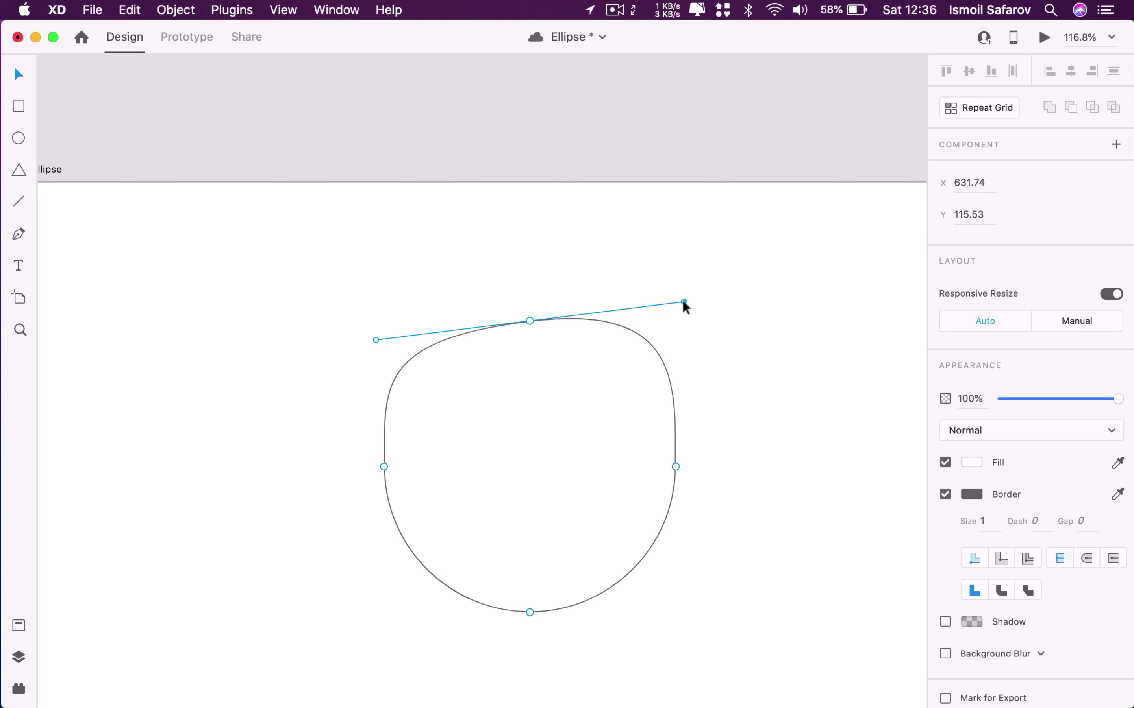
key(super+z)
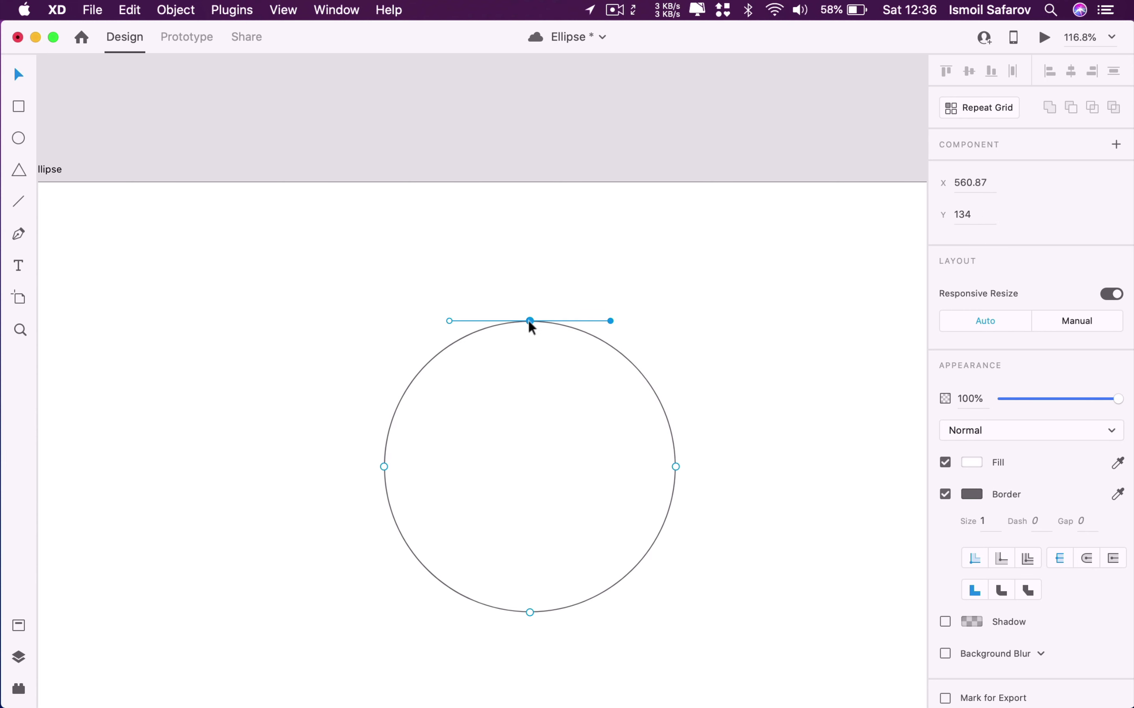
mouse_move(529, 322)
mouse_down()
mouse_move(531, 427)
mouse_move(530, 256)
mouse_up()
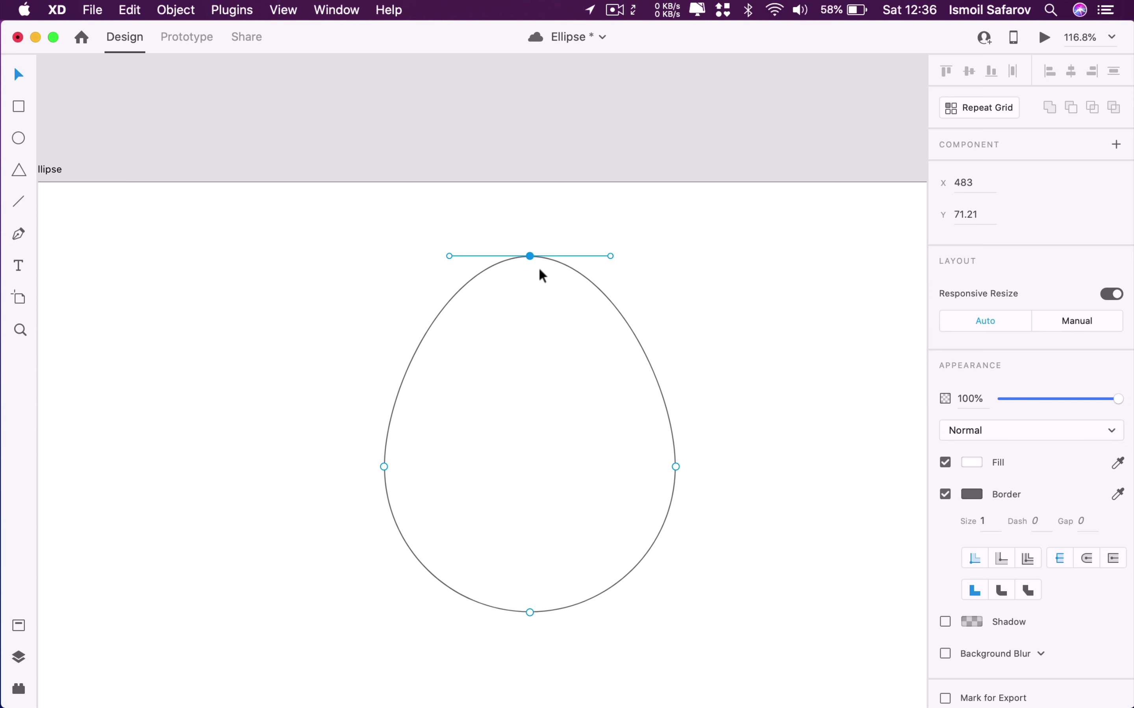
key(super+z)
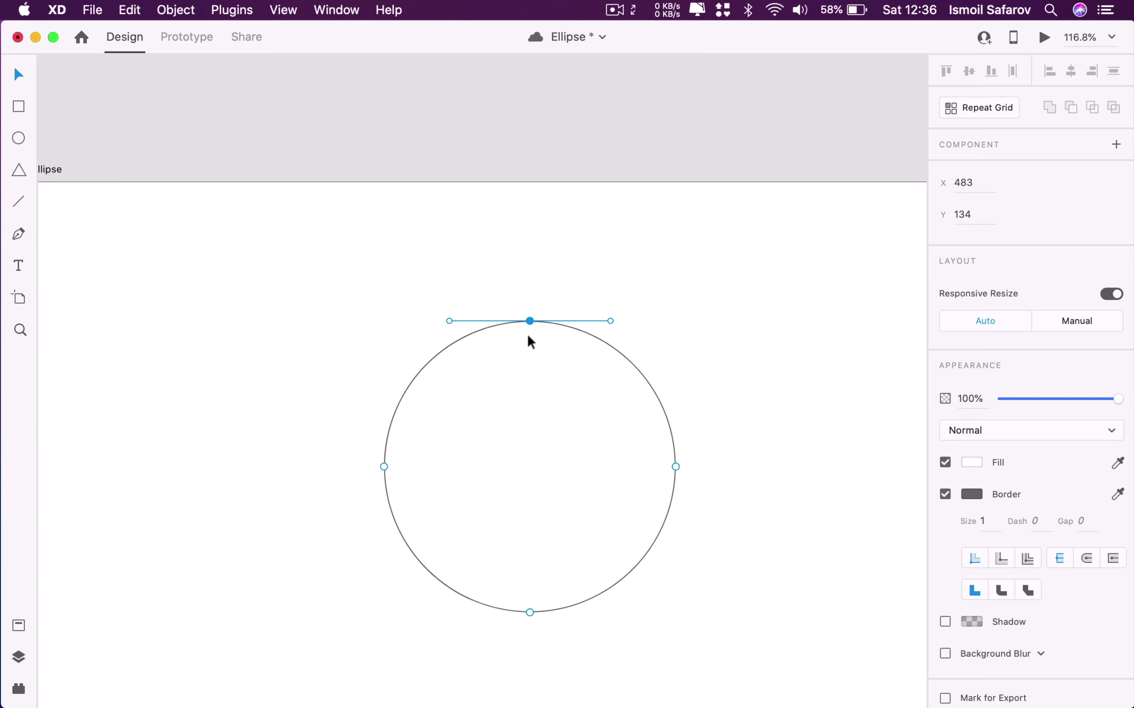
Delete the top anchor to remove the top-left arc, leaving an open path
key(Delete)
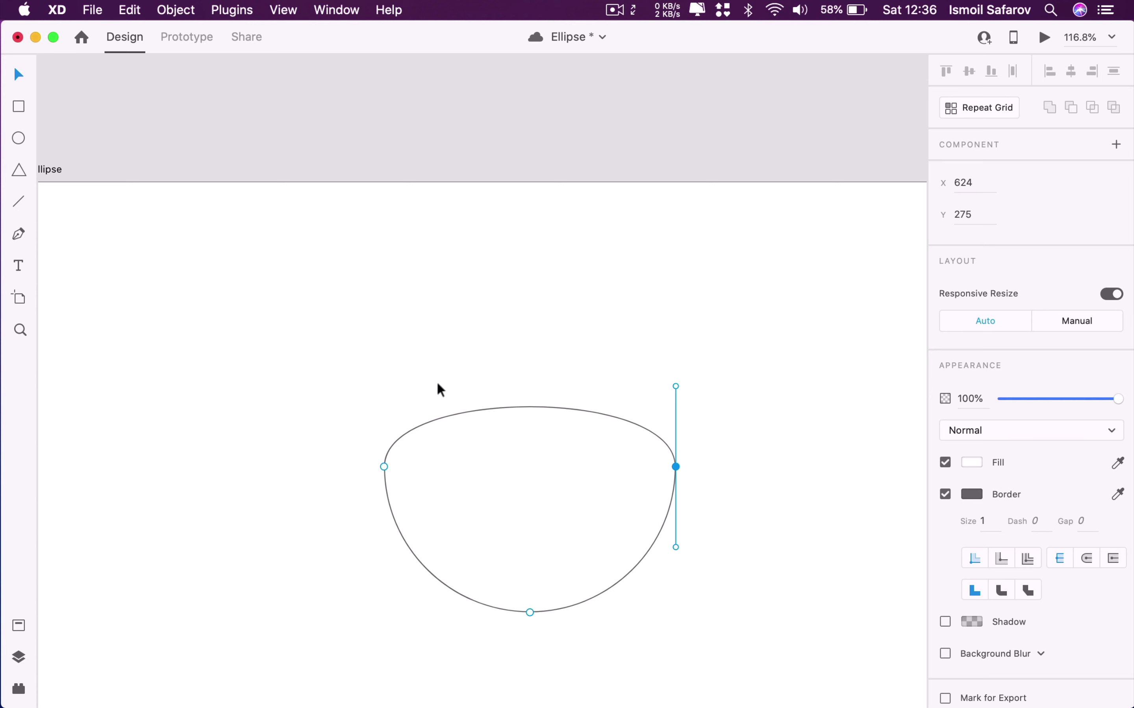
key(super+z)
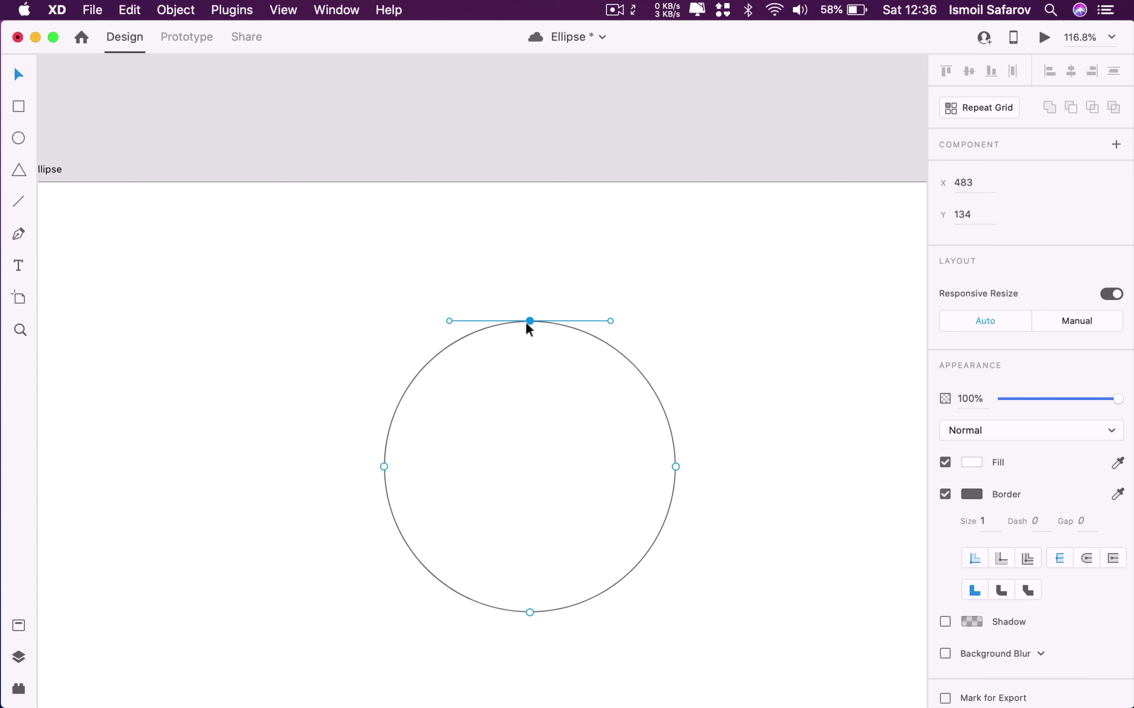
key(Delete)
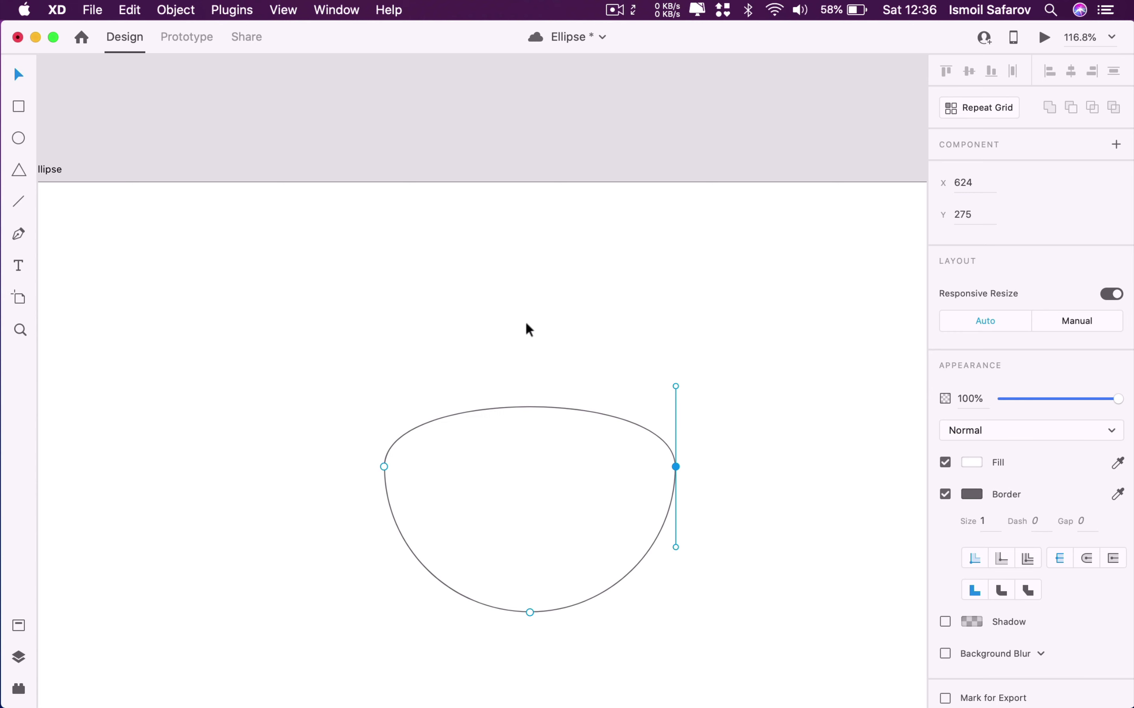
key(super+z)
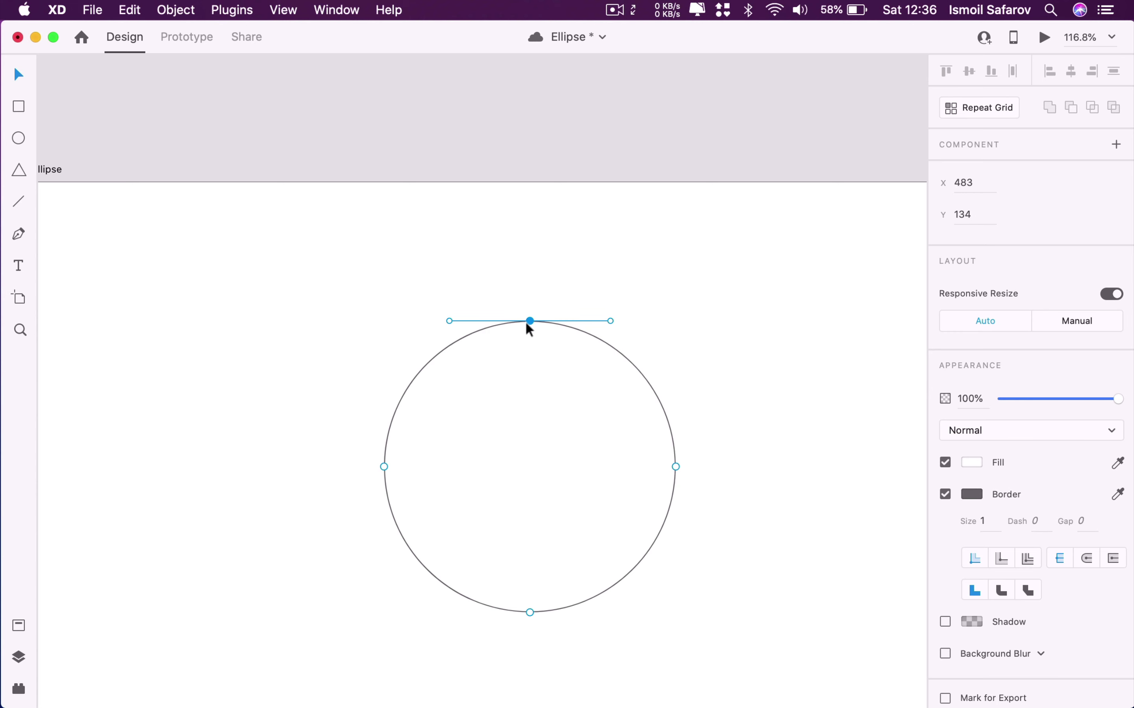
key(Delete)
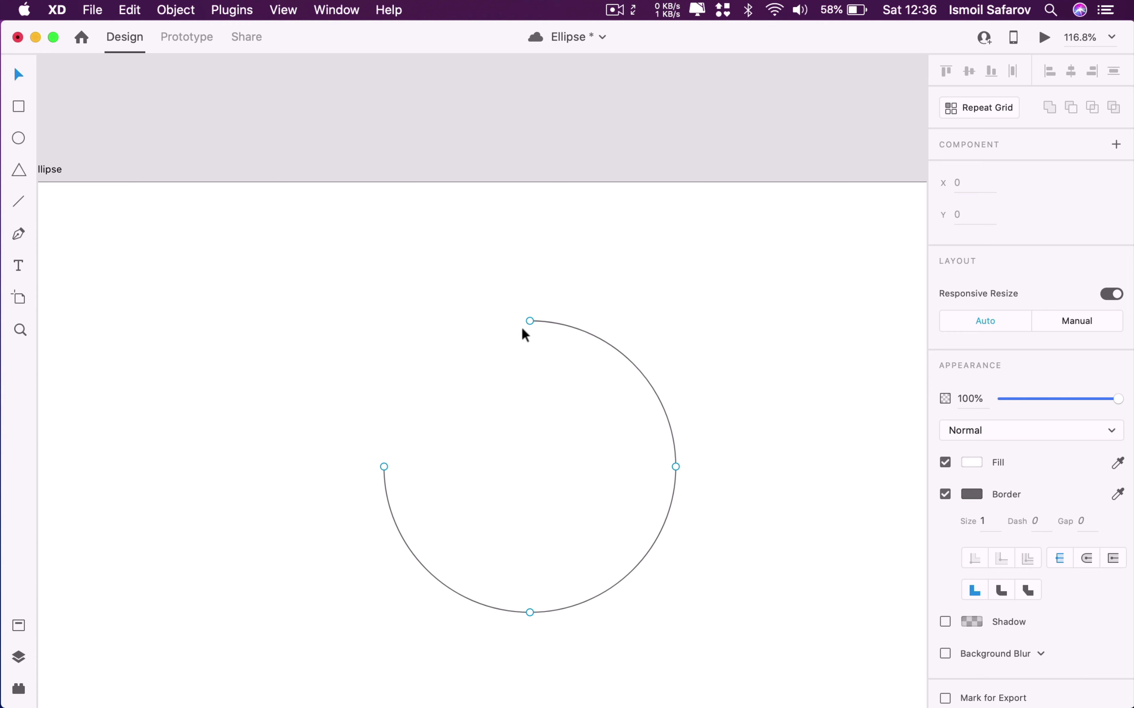
Try deleting the right and top anchor points, then undo both deletions
click(675, 467)
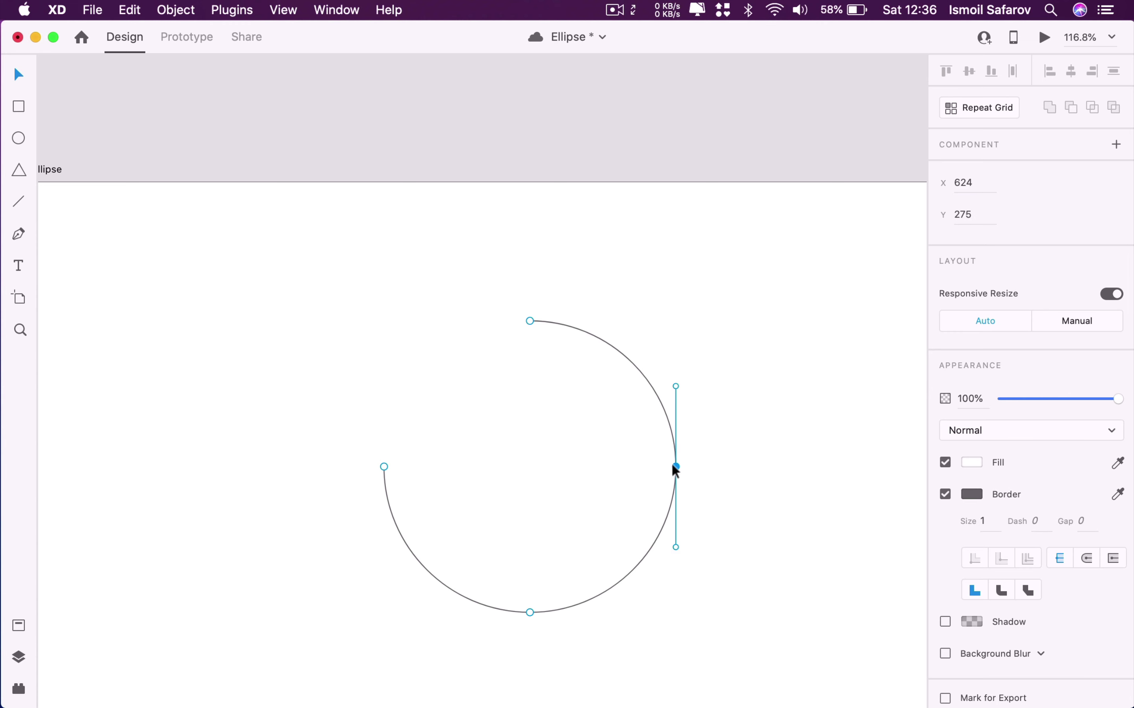
click(530, 321)
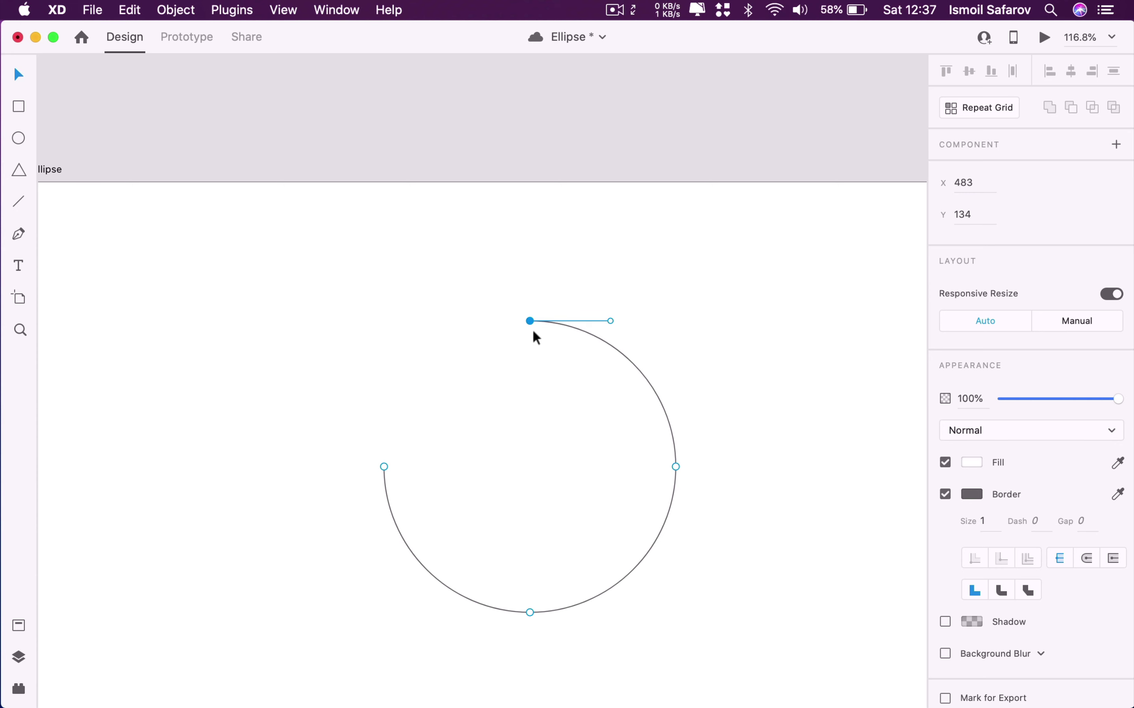
key(Delete)
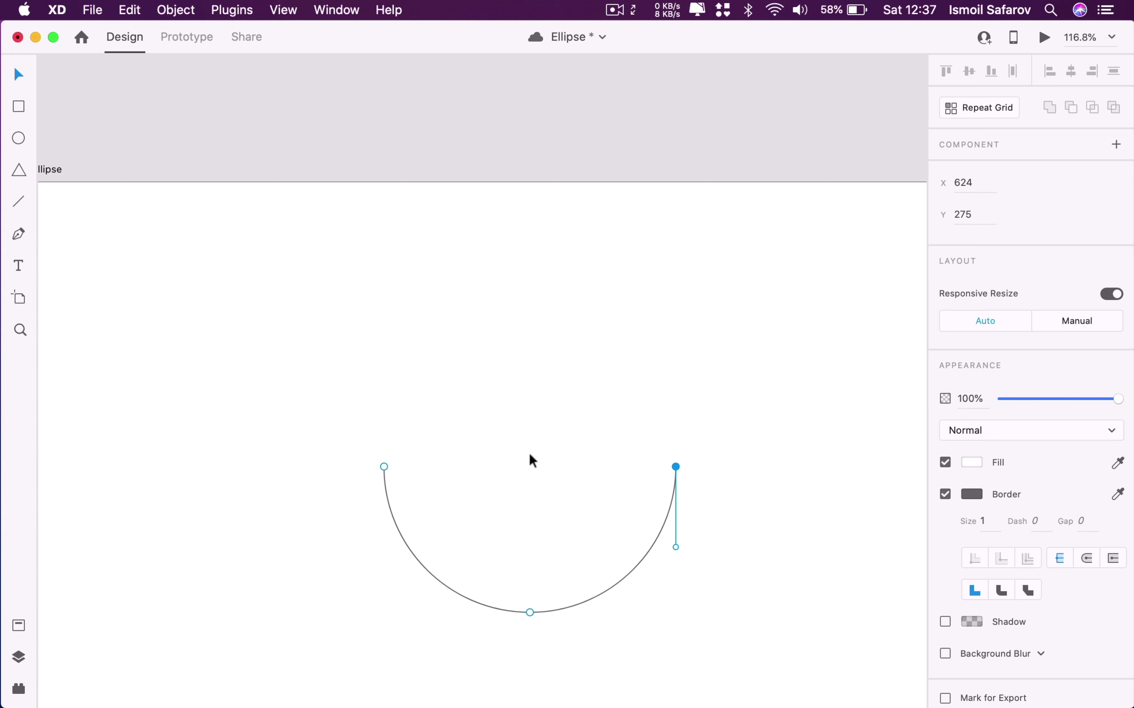
key(Delete)
key(Delete)
key(super+z)
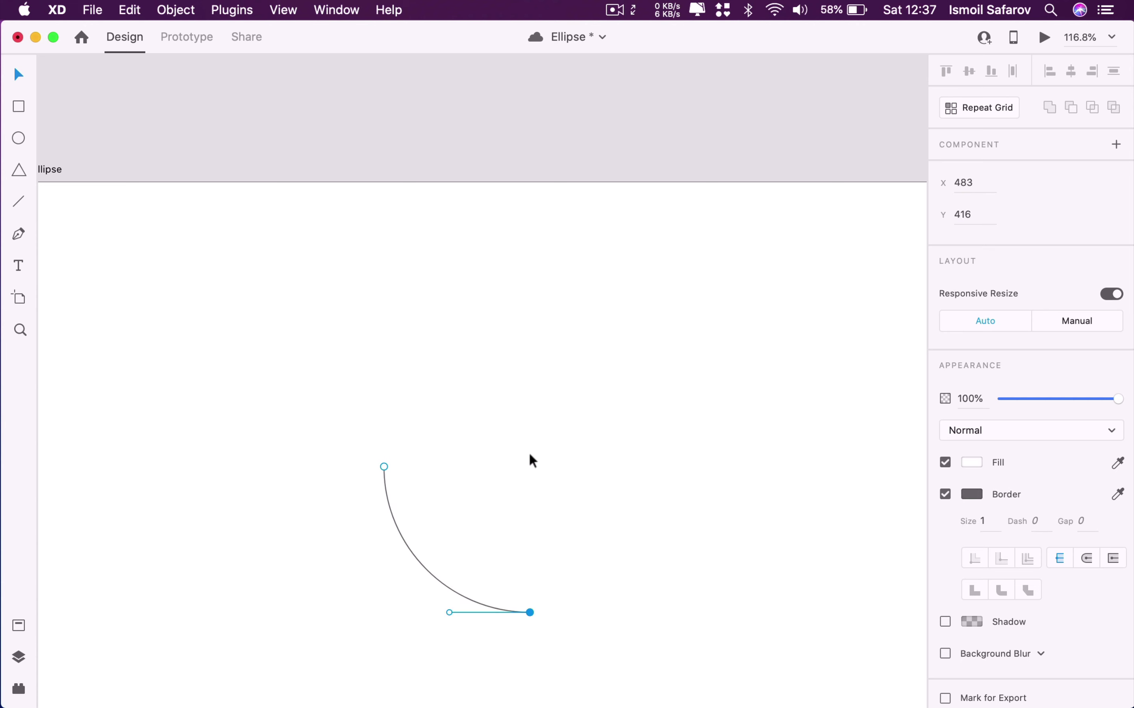
key(super+z)
key(super+z)
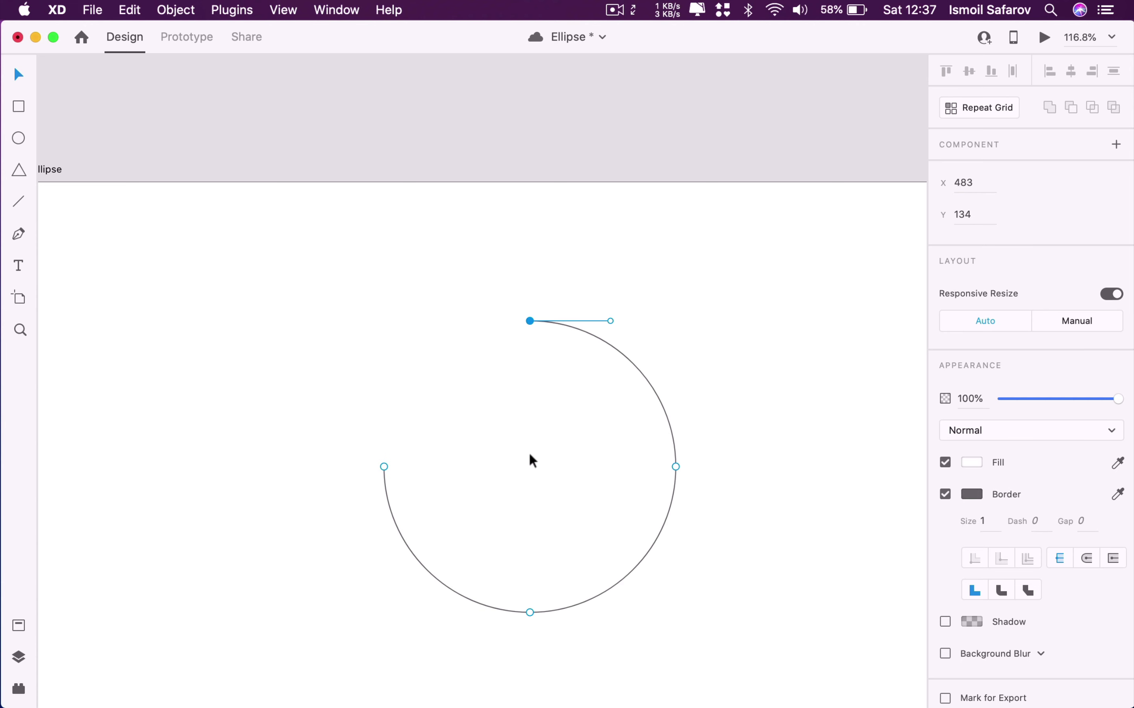
Give the shape a red fill and turn off its border
click(978, 463)
click(897, 376)
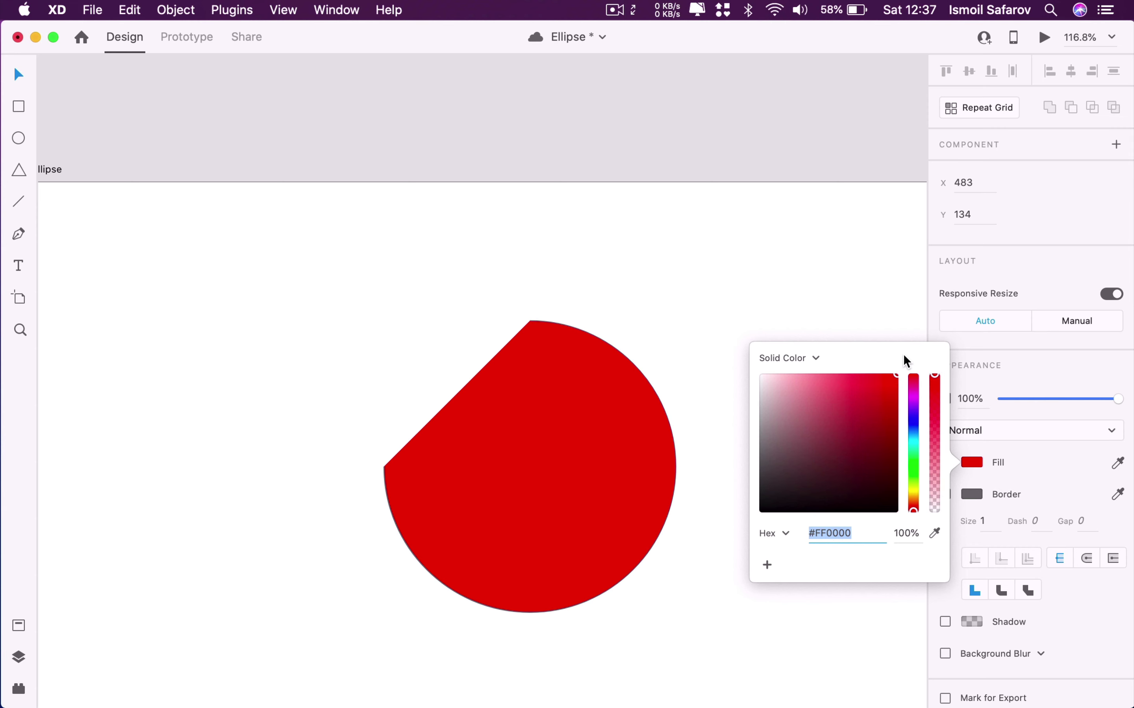
click(984, 487)
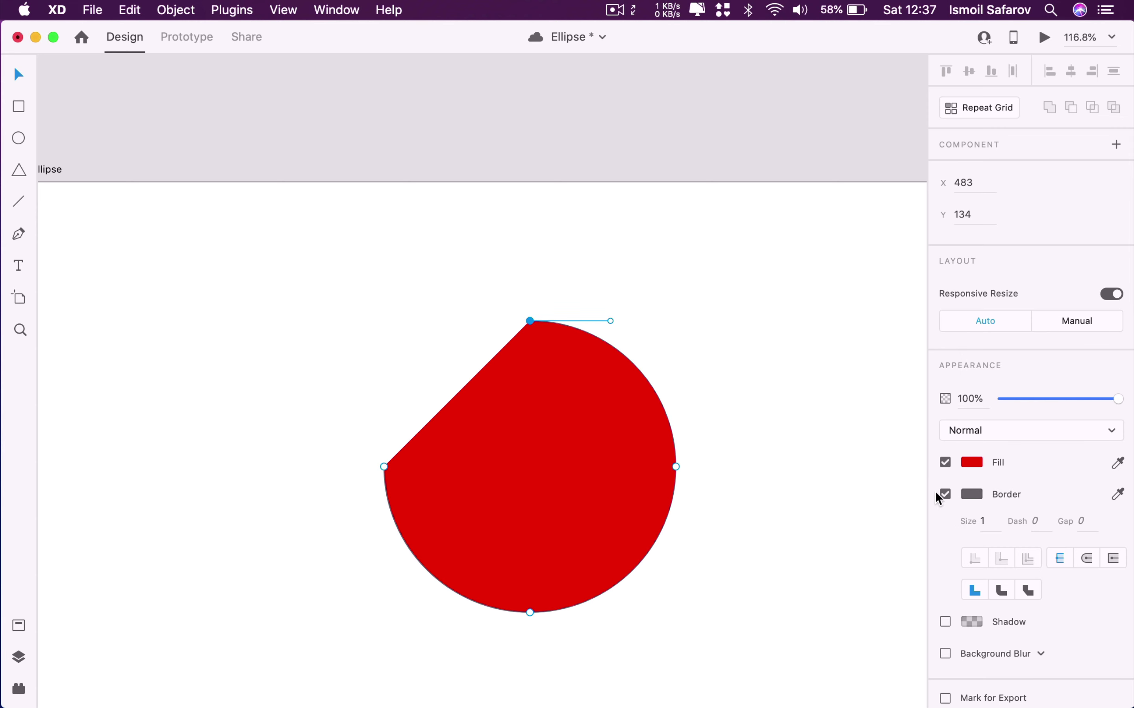
click(945, 494)
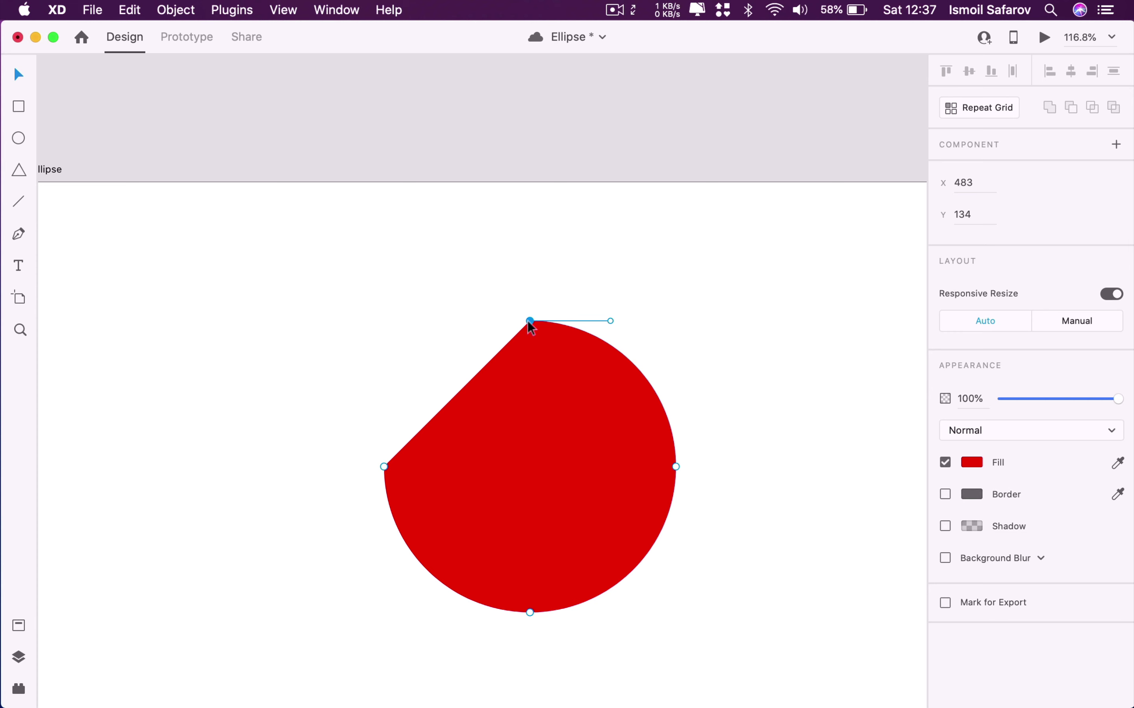
Drag the top, left and bottom anchors to form a pointed boomerang outline
mouse_move(531, 322)
mouse_down()
mouse_move(717, 295)
mouse_move(373, 351)
mouse_up()
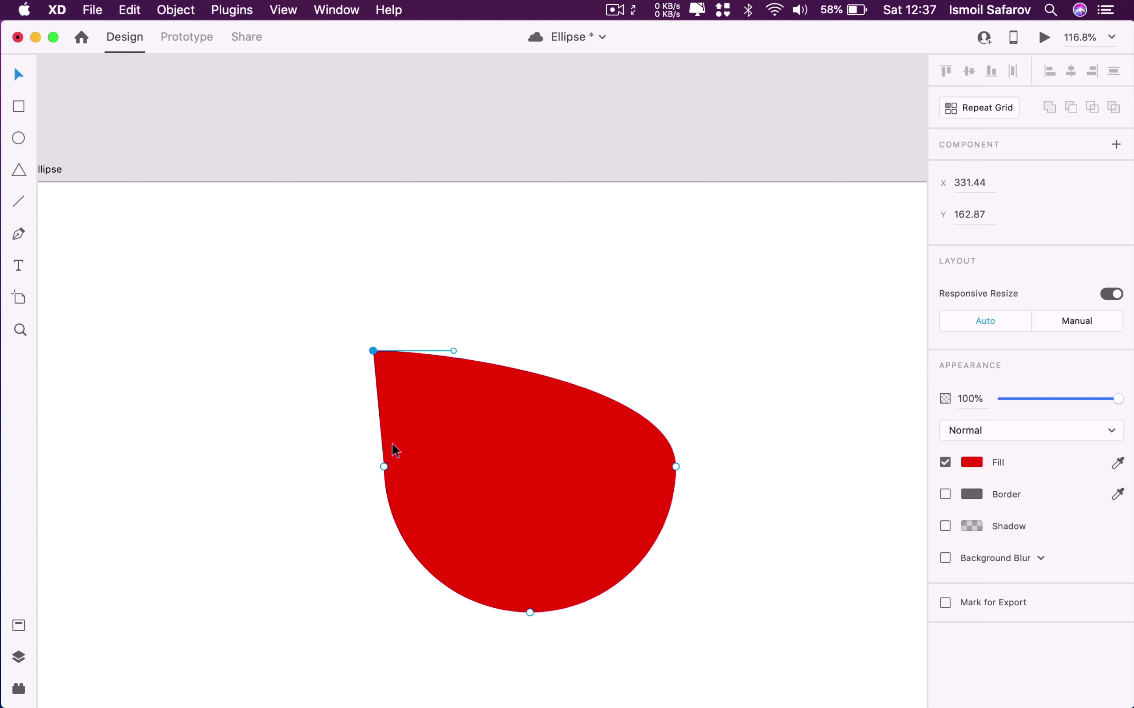
mouse_move(384, 467)
mouse_down()
mouse_move(263, 666)
mouse_move(495, 459)
mouse_up()
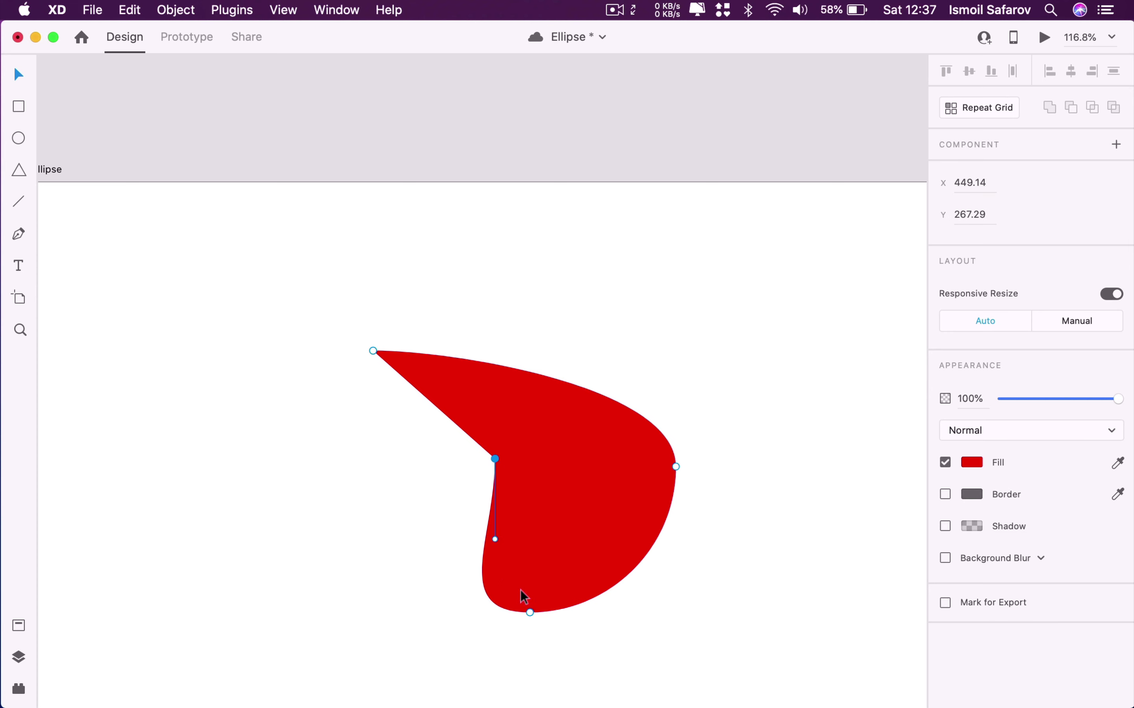
drag(530, 612, 396, 650)
click(701, 569)
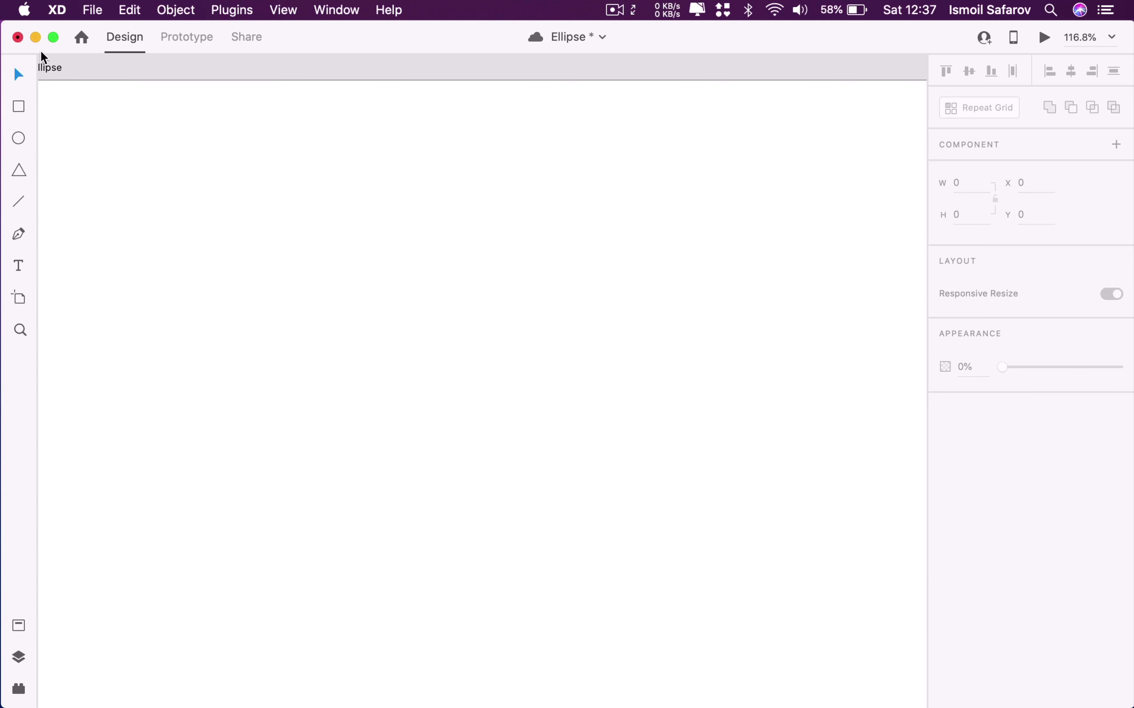
Draw a 213×213 circle and enter its path editing
click(20, 138)
drag(315, 189, 565, 409)
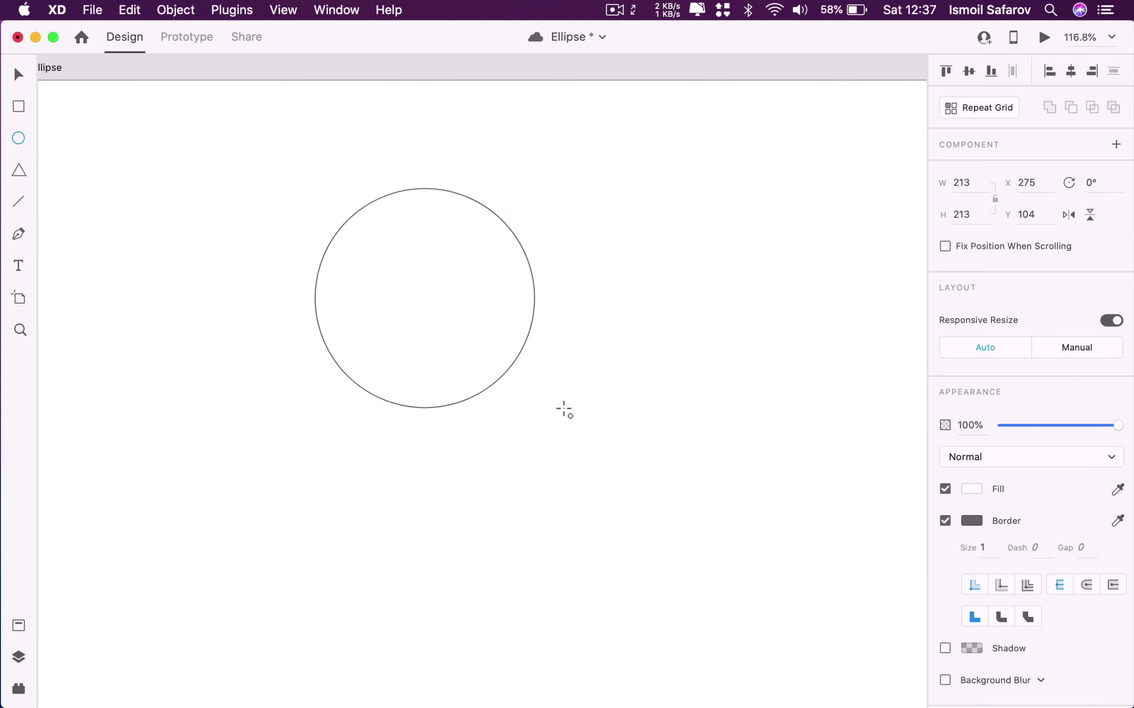
key(v)
double_click(509, 367)
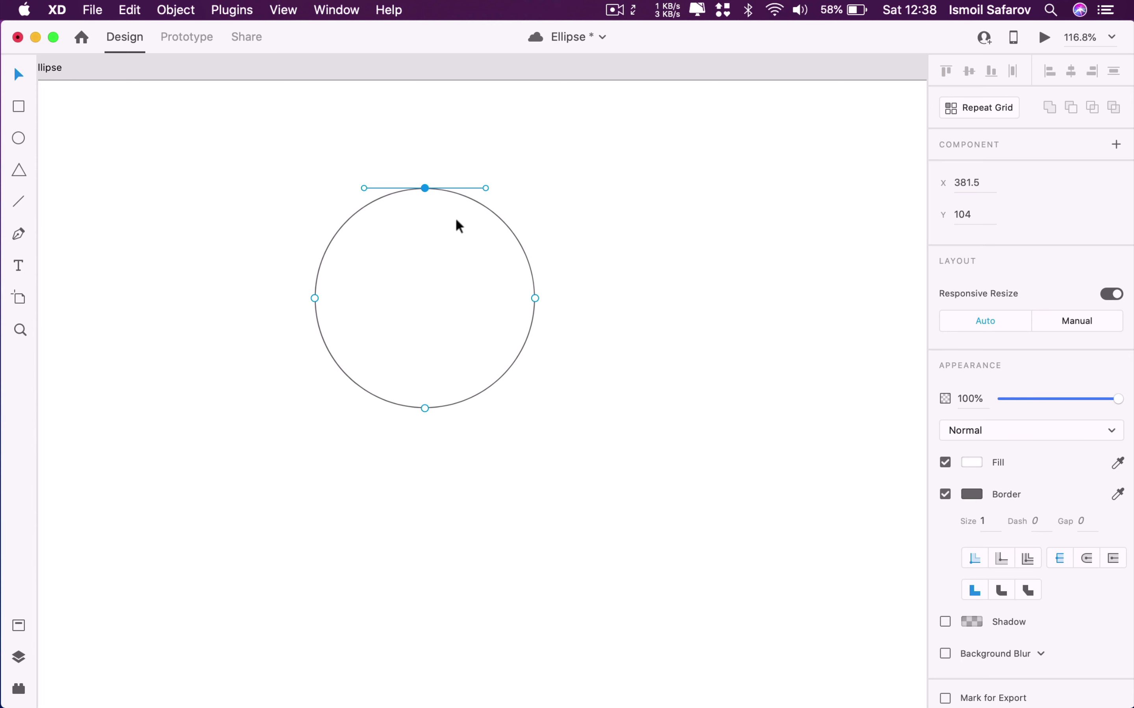
Add sharp corner points at the top-right and bottom-right, squaring off the circle's right half
click(506, 224)
mouse_move(505, 225)
mouse_down()
mouse_move(535, 204)
mouse_move(534, 188)
mouse_up()
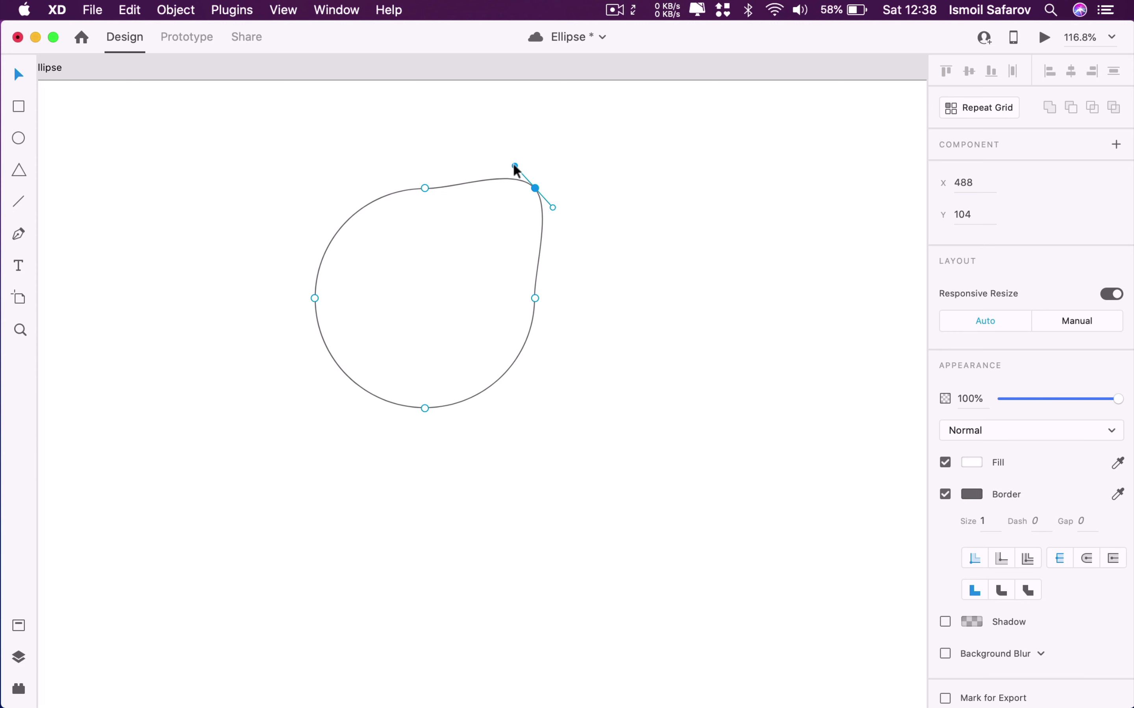
double_click(535, 188)
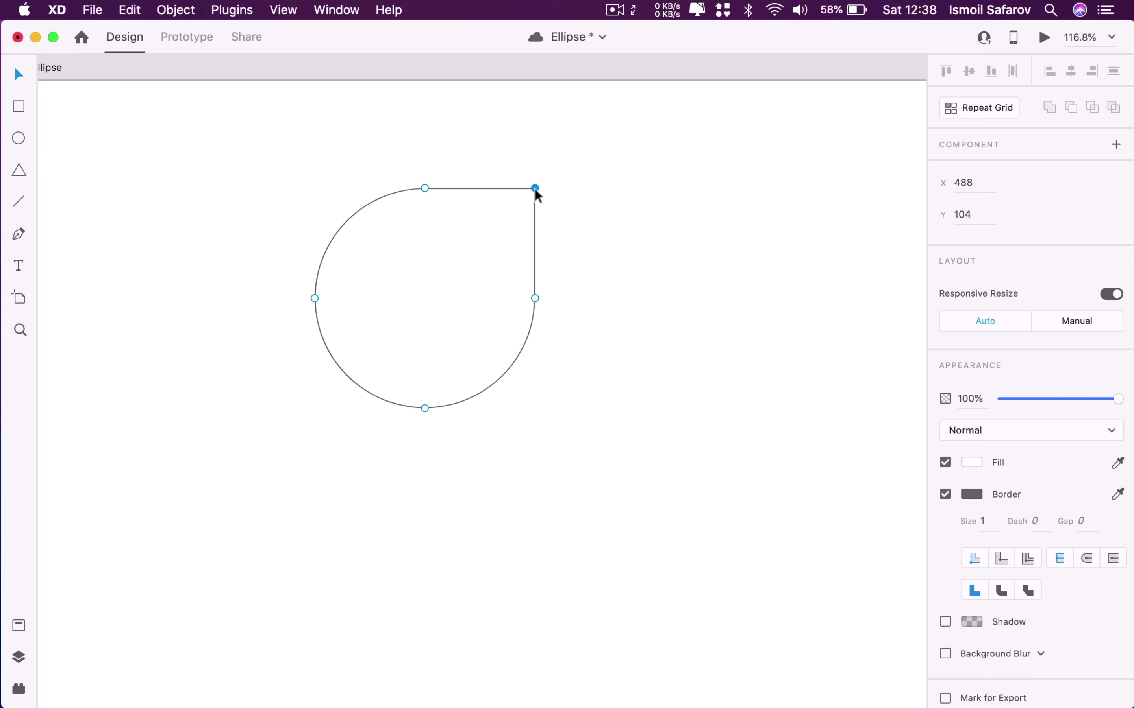
click(510, 370)
drag(509, 370, 535, 408)
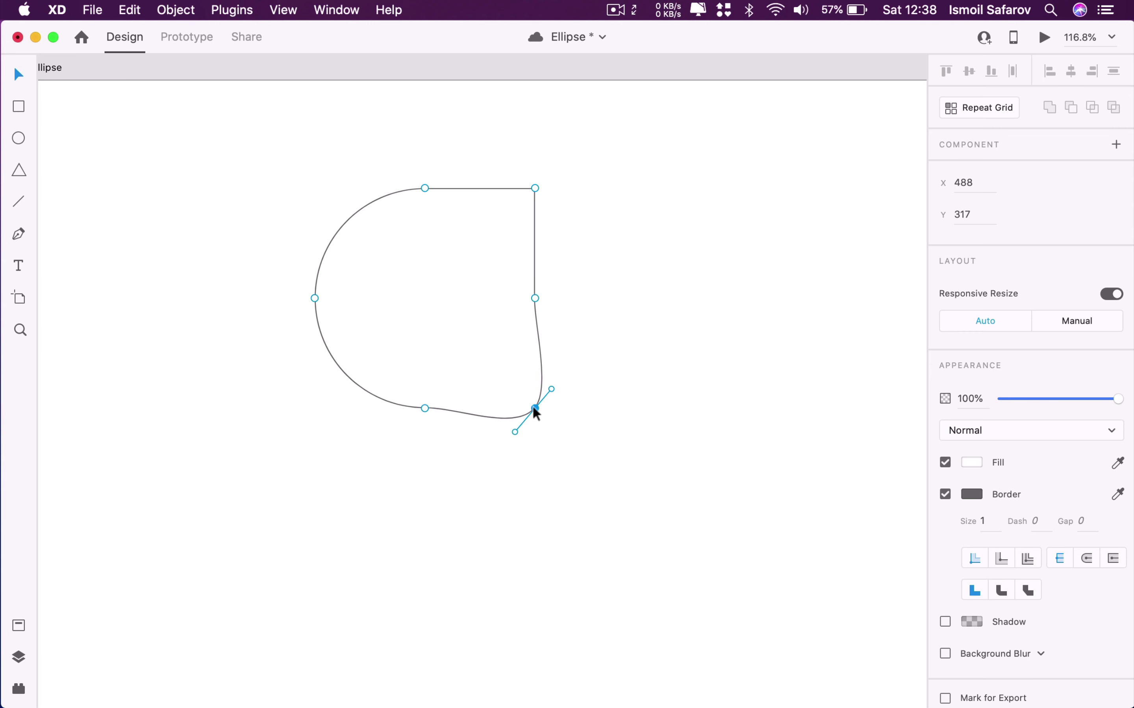
double_click(535, 408)
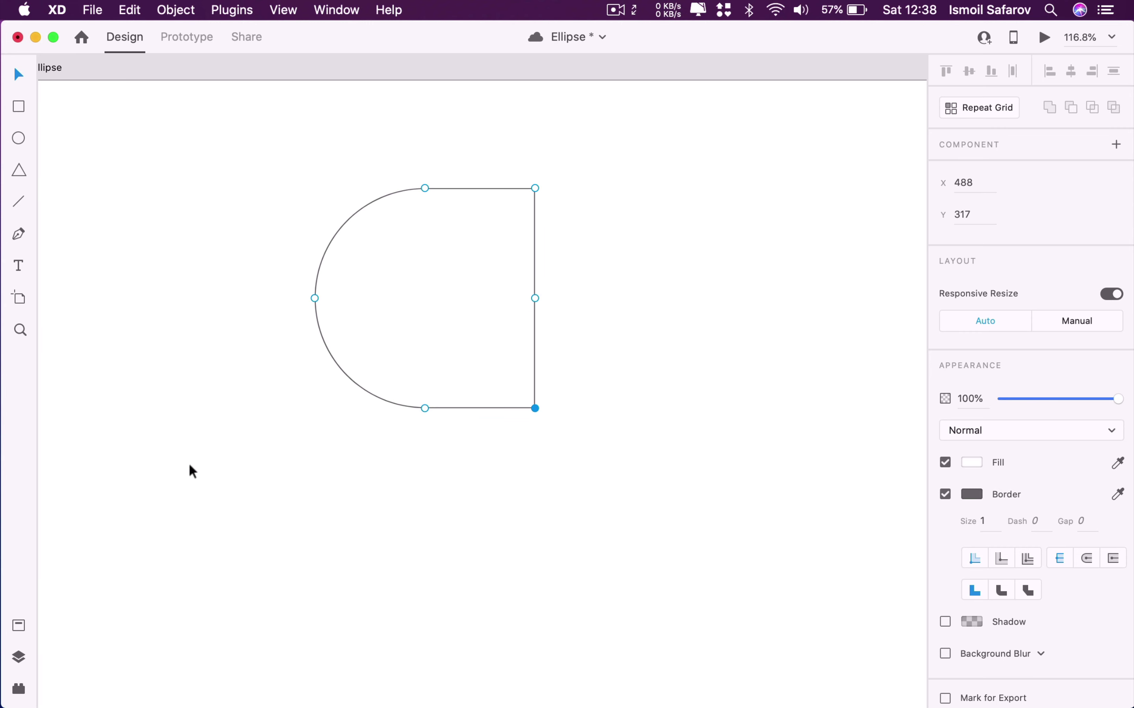
click(579, 392)
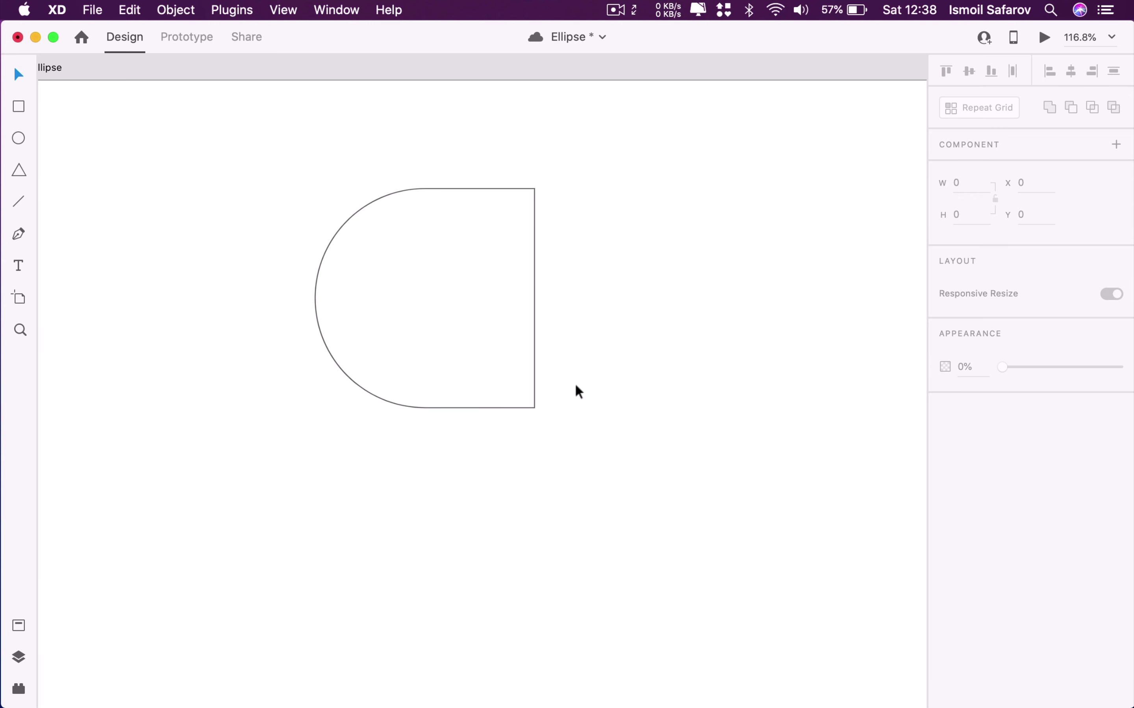
click(534, 358)
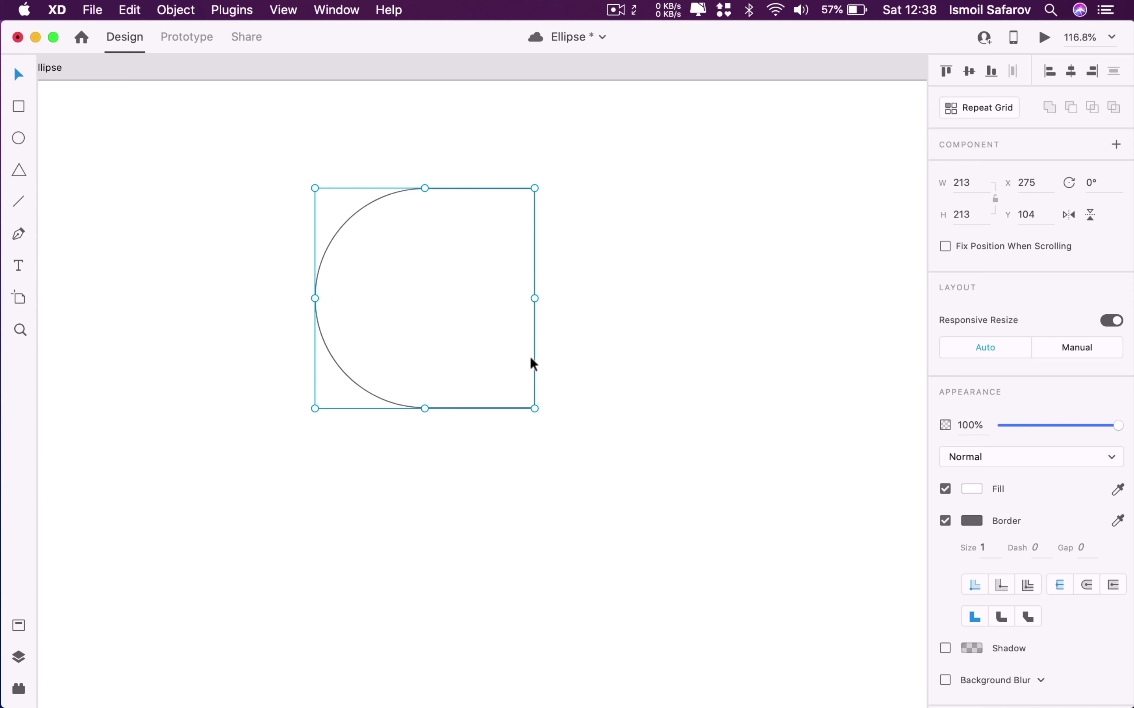
Reselect the D shape and scroll the canvas to make room beside it
click(560, 304)
scroll(560, 303, up, 2)
scroll(559, 303, left, 3)
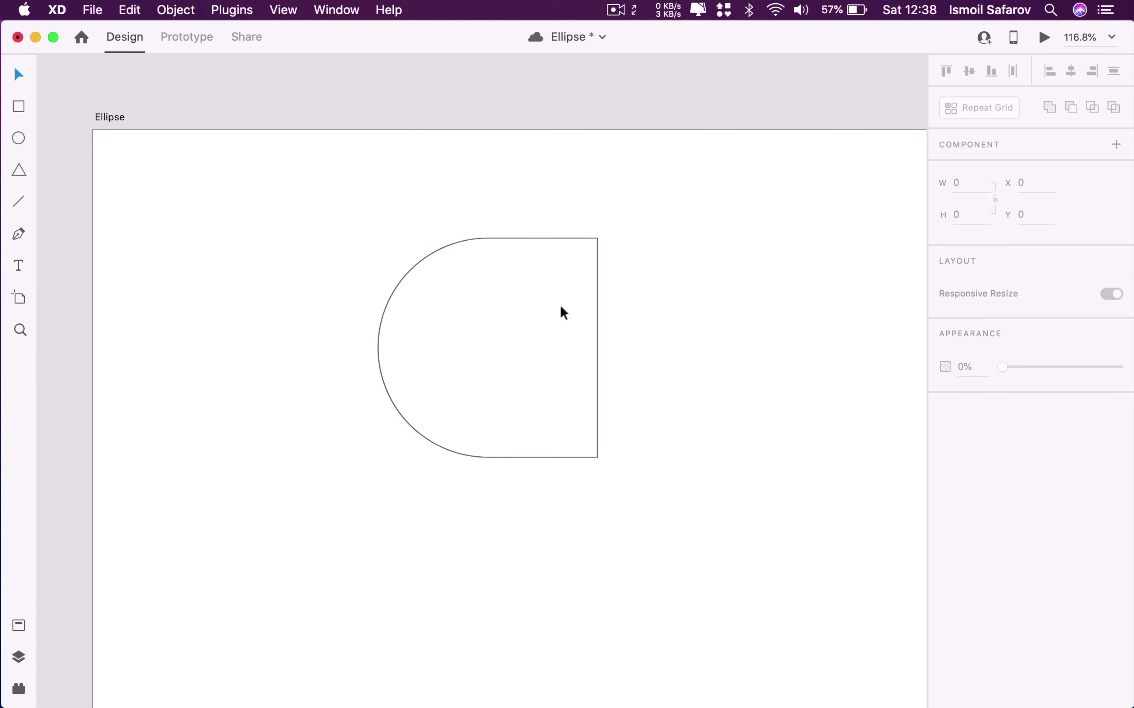
click(584, 244)
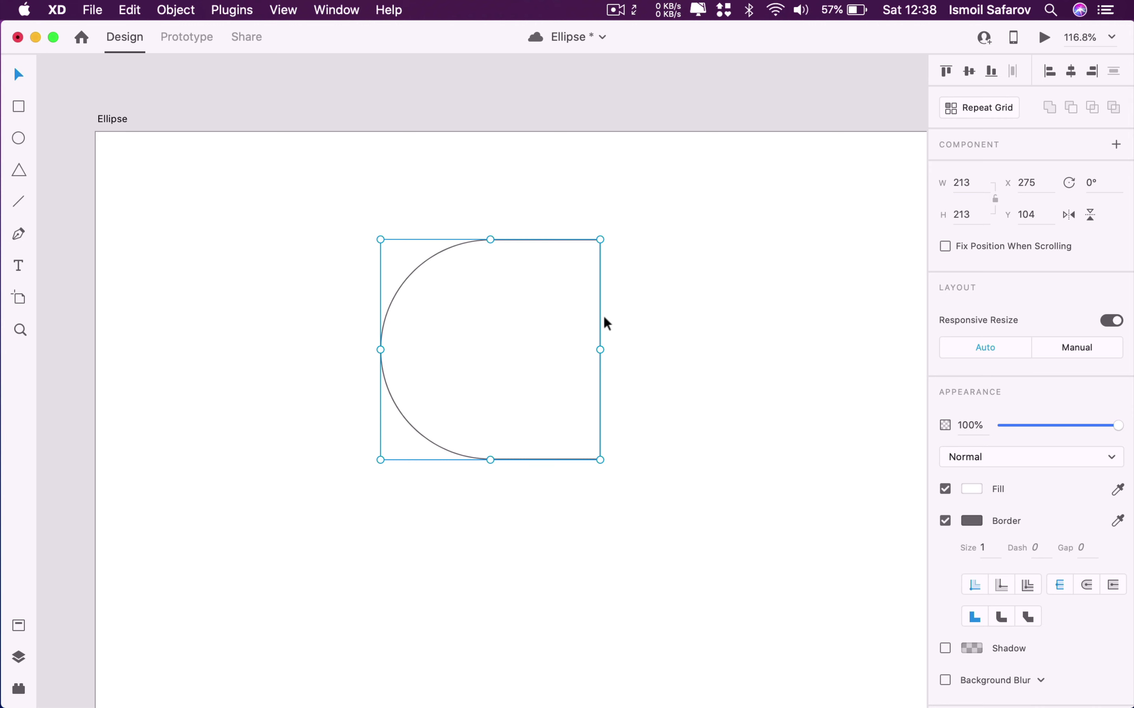
scroll(598, 303, down, 3)
scroll(597, 303, down, 3)
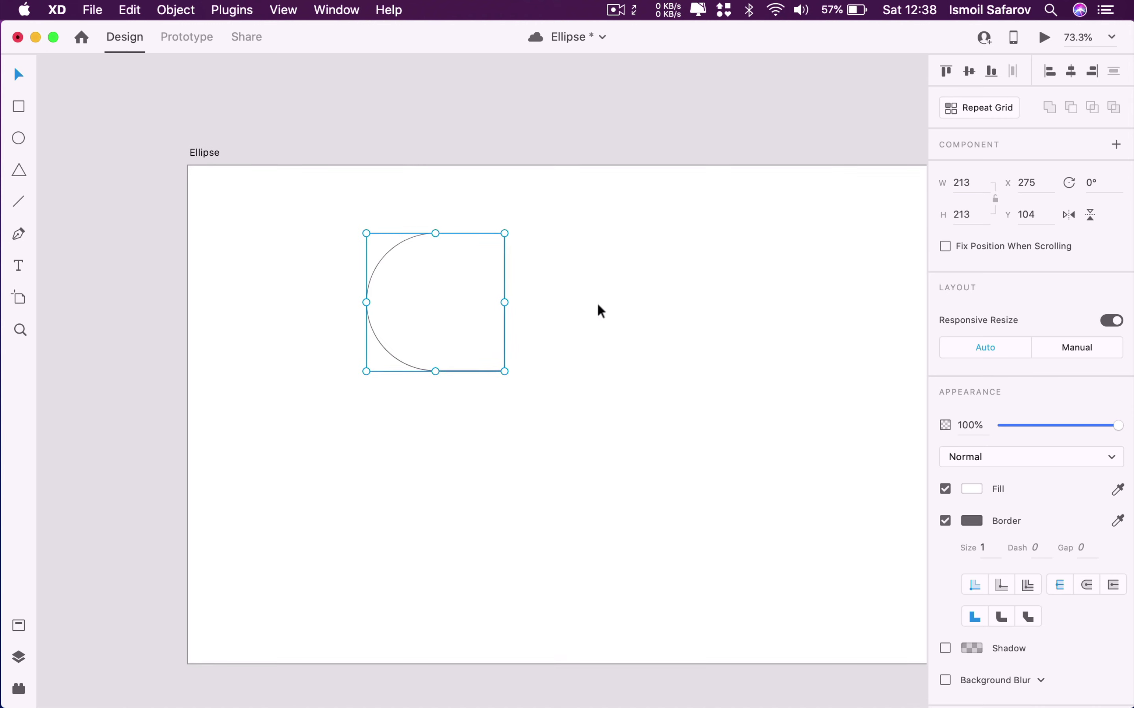
Draw a rectangle to the right of the D shape
click(19, 106)
drag(509, 274, 630, 385)
scroll(630, 384, up, 2)
scroll(630, 384, up, 2)
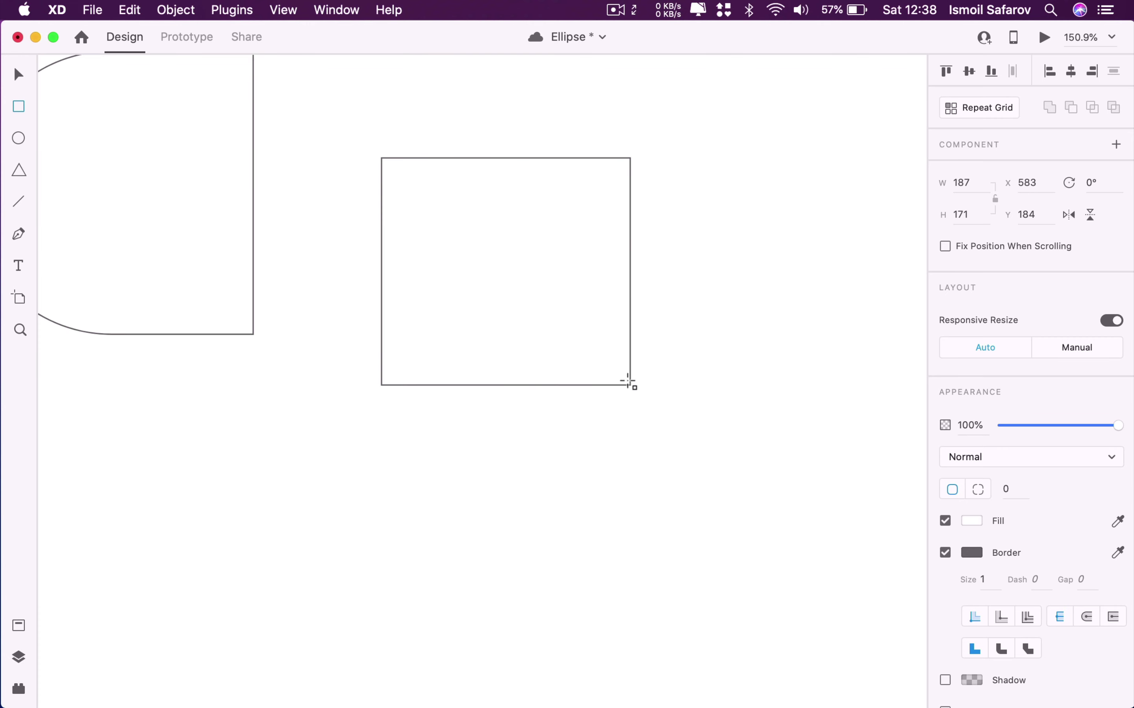
scroll(630, 384, up, 2)
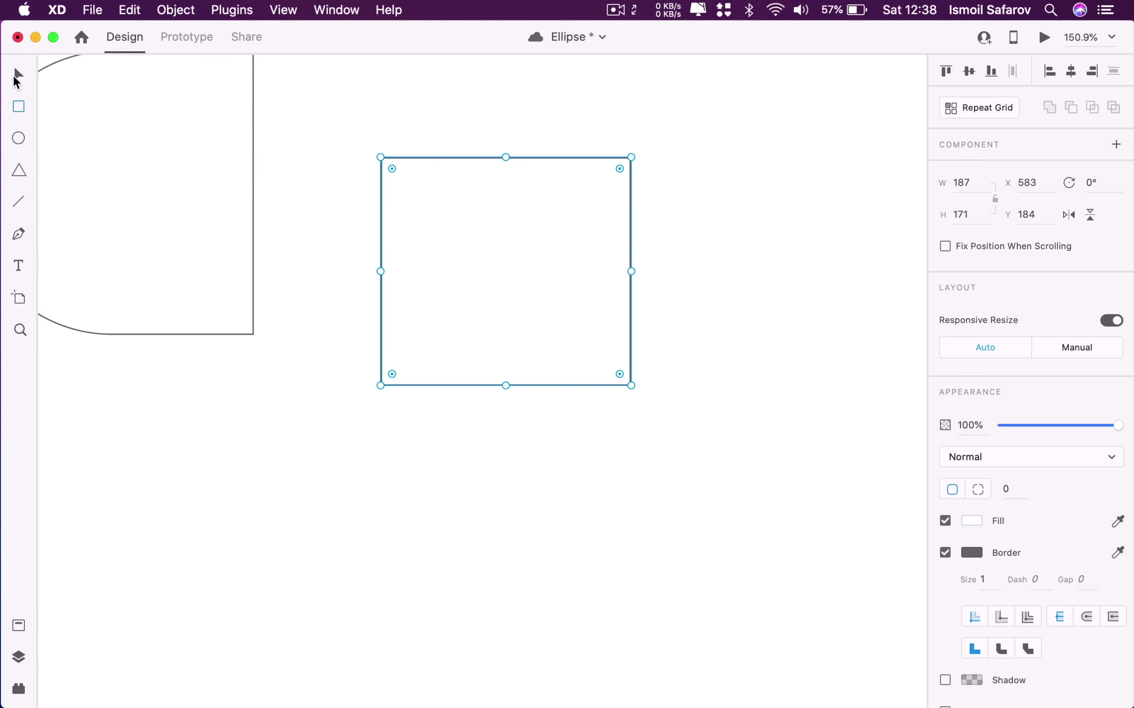
click(16, 77)
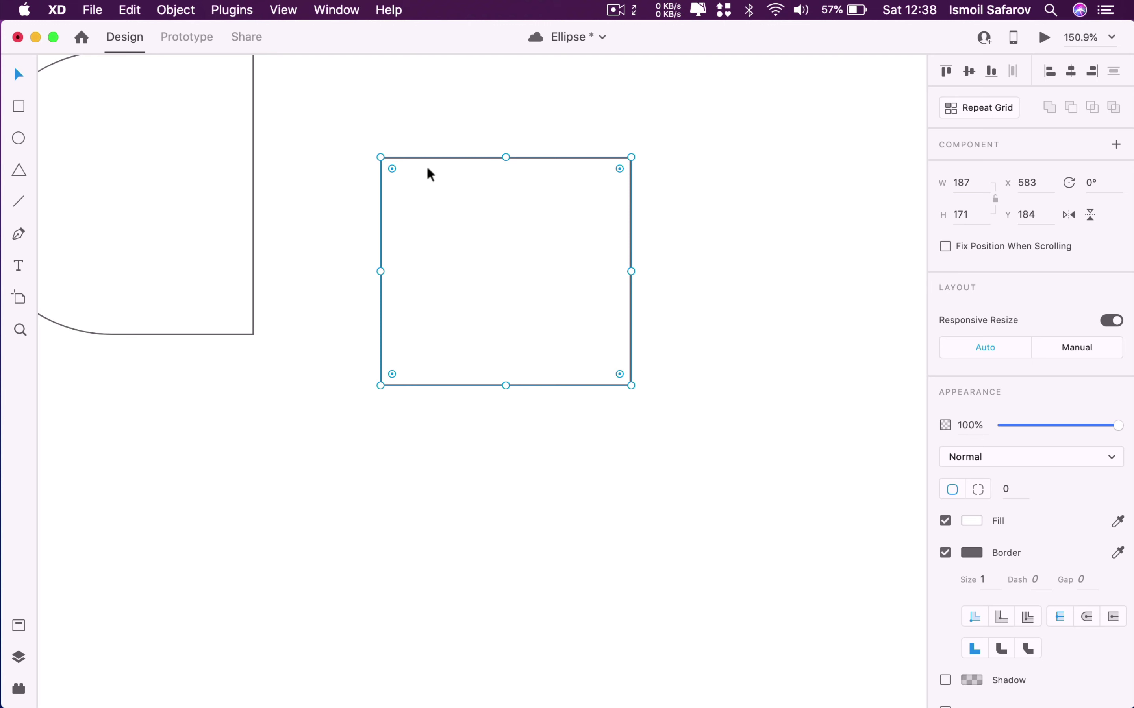
Add a point on the rectangle's top edge and raise it into a slanted peak
double_click(565, 254)
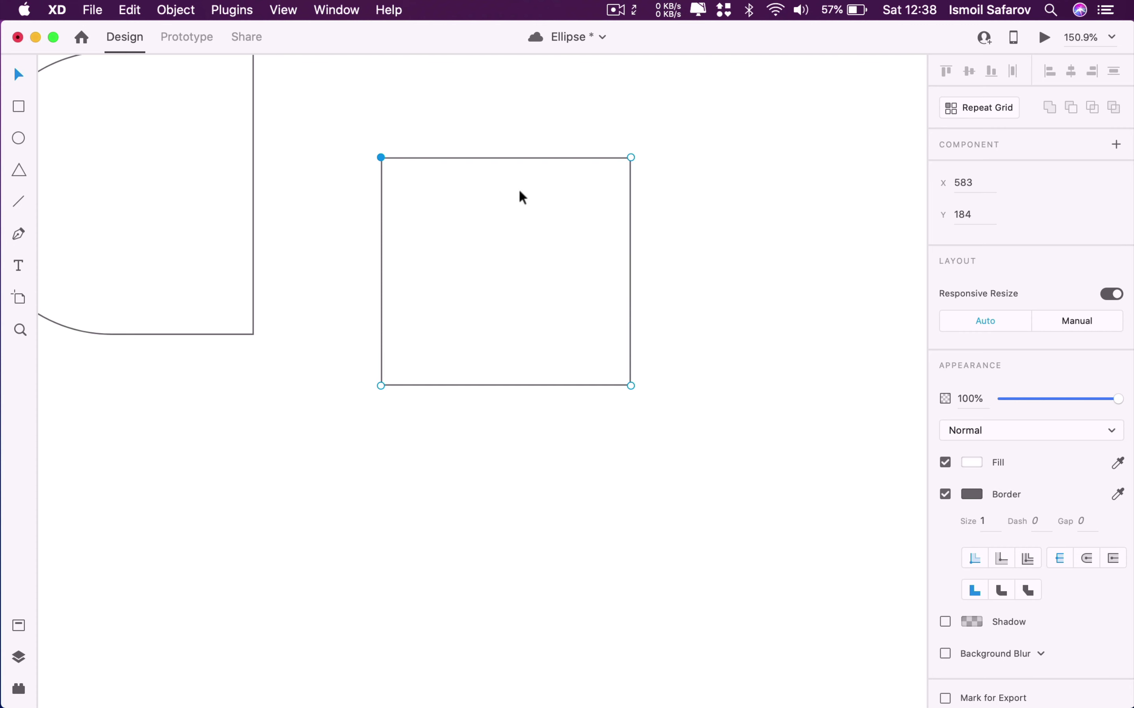
click(511, 158)
scroll(511, 162, up, 4)
scroll(511, 161, left, 1)
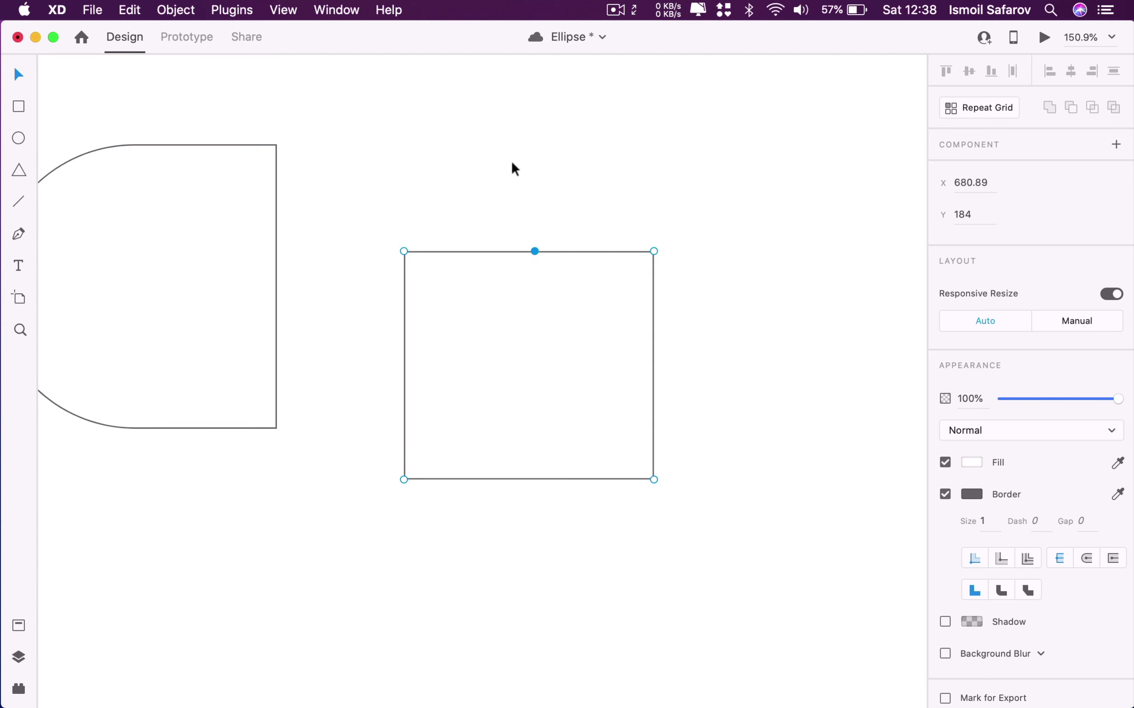
mouse_move(533, 251)
mouse_down()
mouse_move(404, 157)
mouse_move(654, 133)
mouse_up()
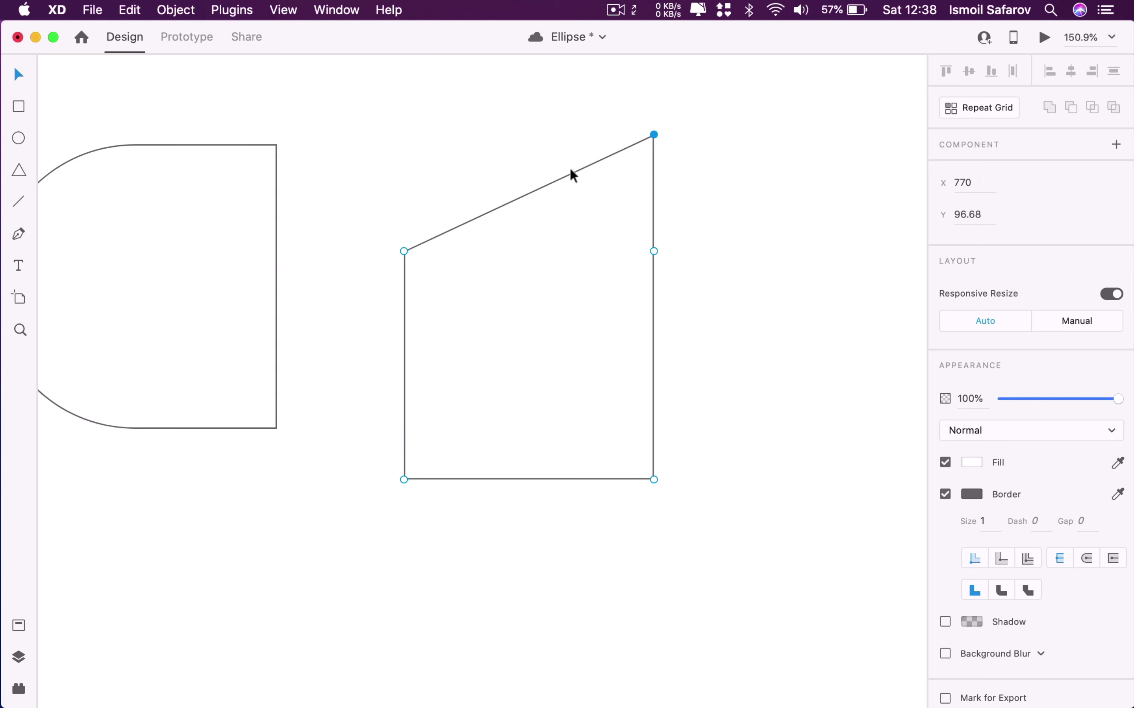
key(Escape)
Add a point on the slanted top edge and pull it down into a V-notch
click(572, 176)
double_click(572, 175)
click(568, 177)
drag(568, 177, 576, 329)
Zoom to fit both shapes and select them together
key(super+0)
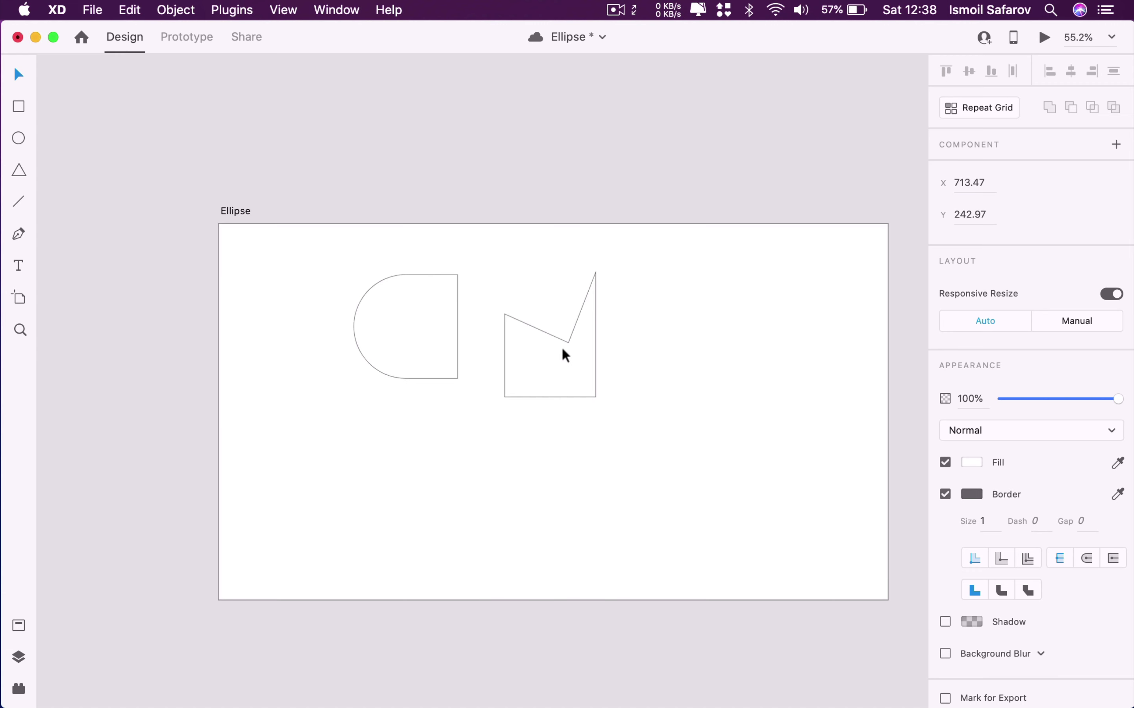
key(super+equal)
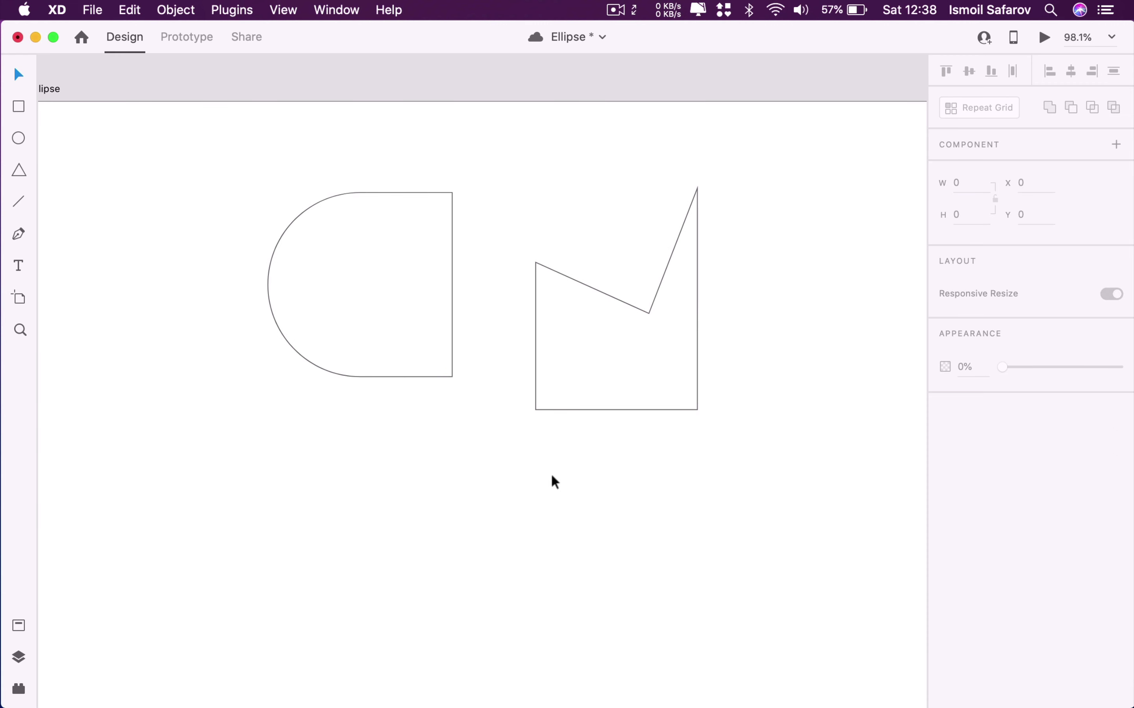
scroll(551, 473, down, 5)
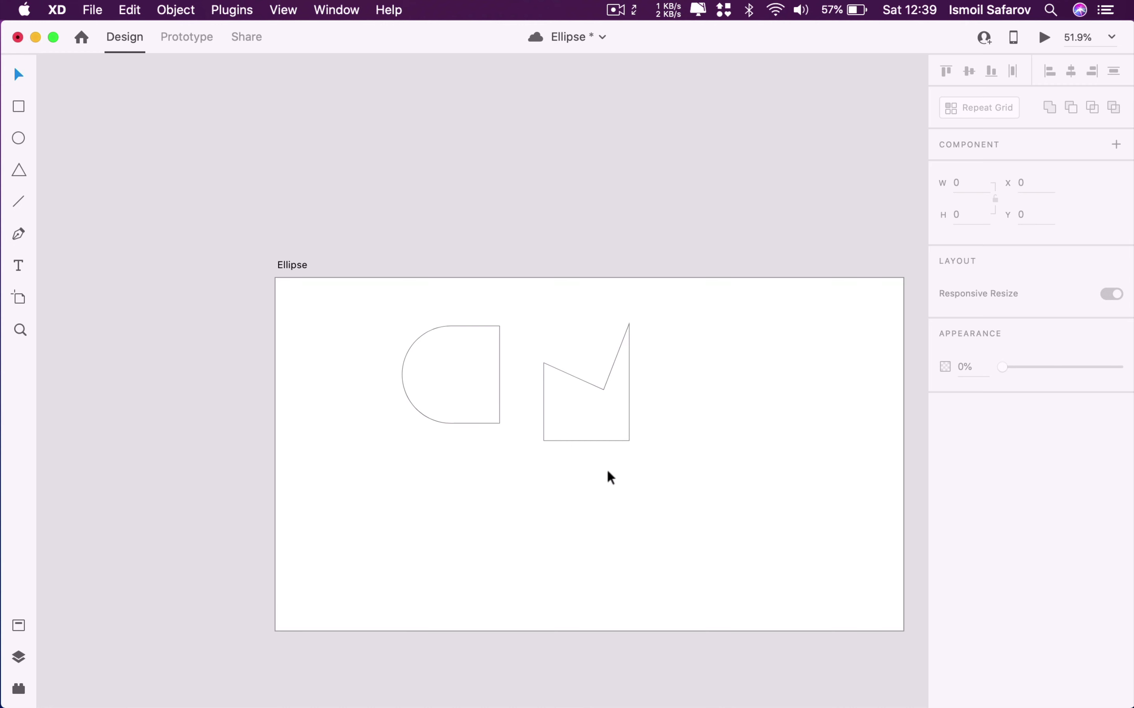
drag(703, 321, 412, 465)
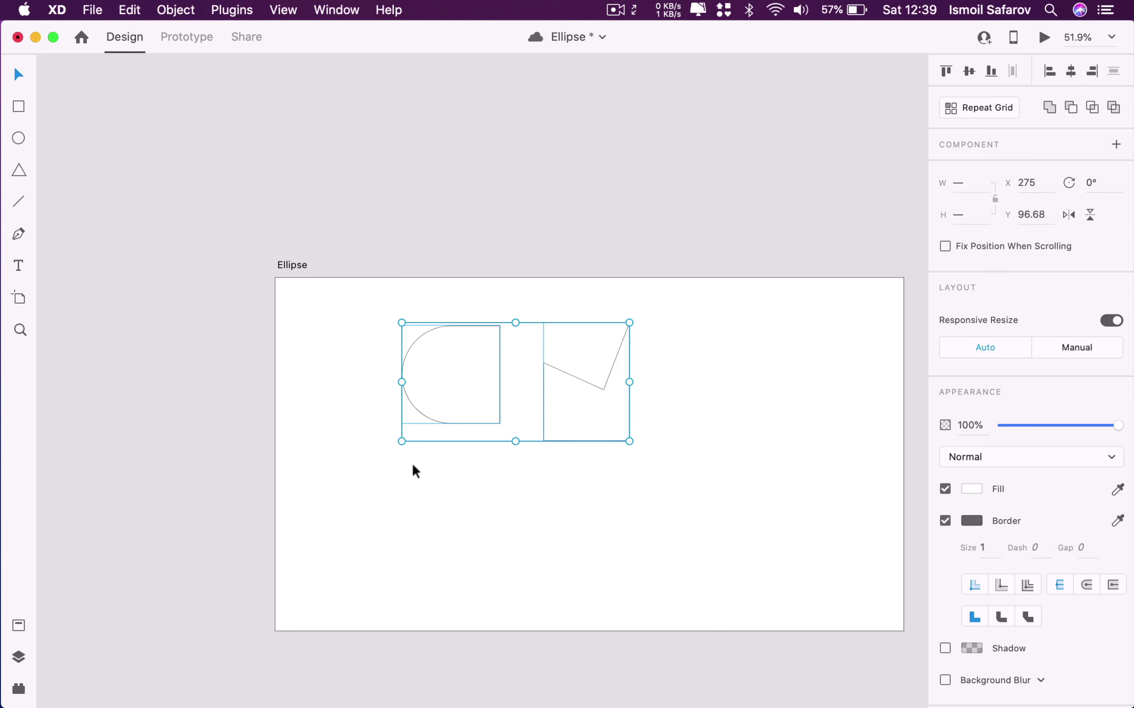